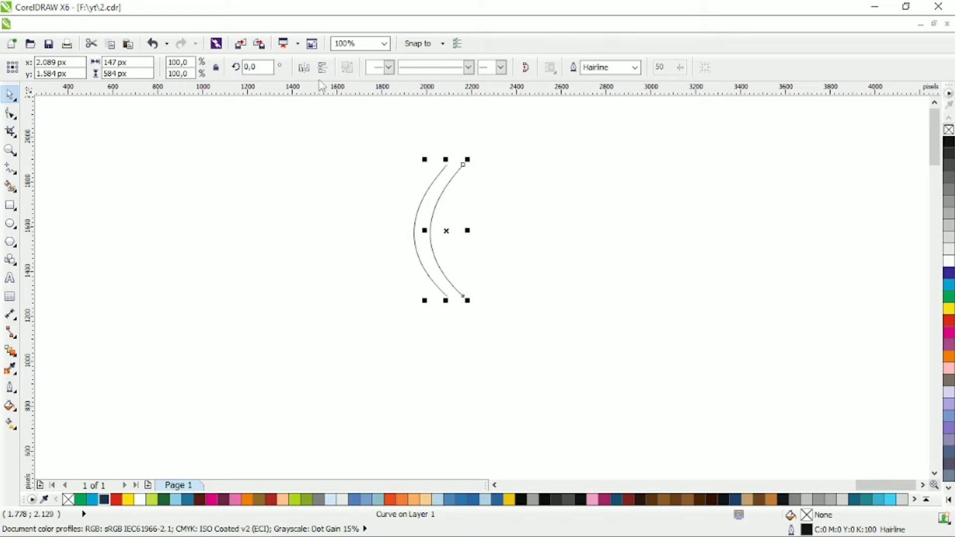
Step: Mirror the right arc horizontally, fit it against the left arc to form a leaf outline, and combine both curves
{"action": "left_click", "coordinate": [303, 67]}
{"action": "left_click_drag", "start_coordinate": [454, 195], "coordinate": [467, 197]}
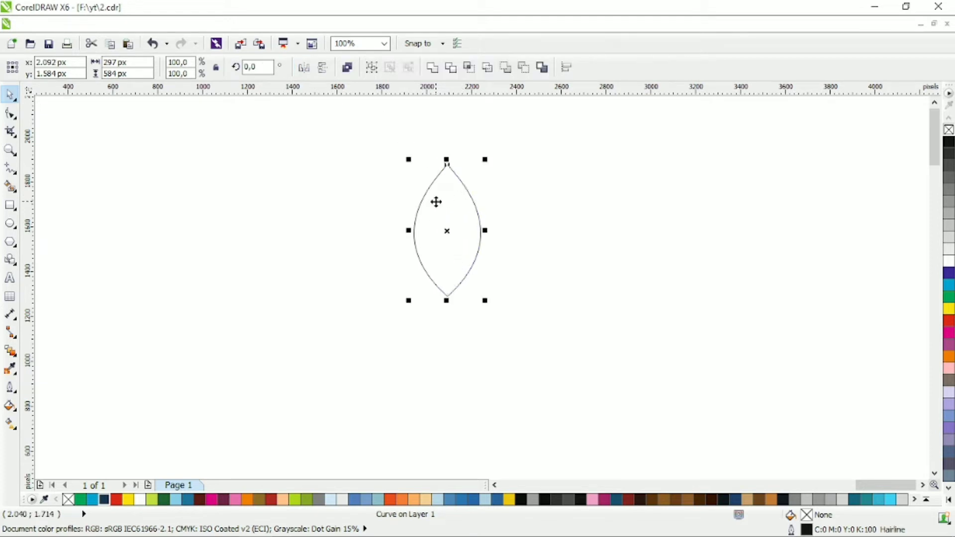
{"action": "key", "text": "ctrl+a"}
{"action": "left_click", "coordinate": [348, 67]}
Step: Join the overlapping end nodes at the leaf's upper and lower tips to form one closed curve
{"action": "left_click", "coordinate": [10, 115]}
{"action": "left_click_drag", "start_coordinate": [409, 136], "coordinate": [481, 192]}
{"action": "left_click", "coordinate": [133, 67]}
{"action": "left_click_drag", "start_coordinate": [357, 276], "coordinate": [517, 348]}
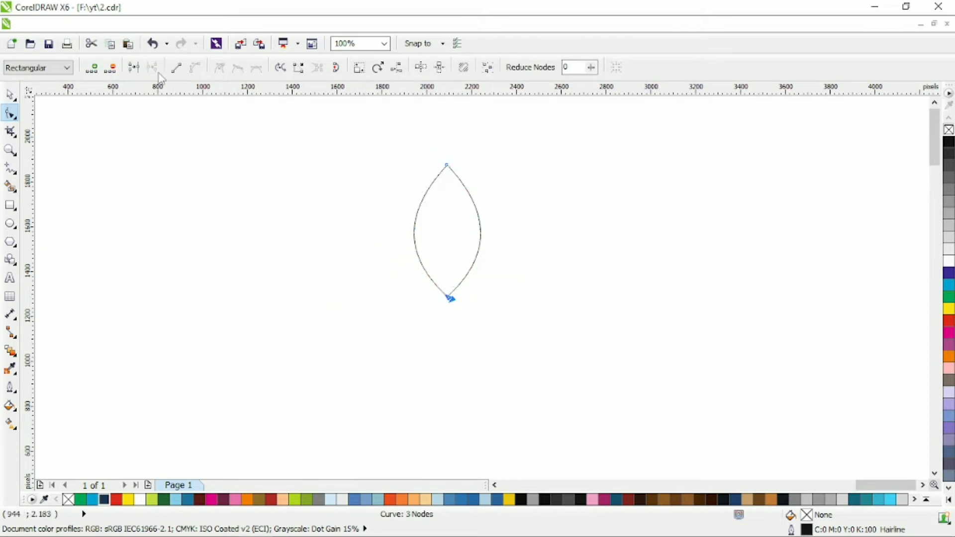
{"action": "left_click", "coordinate": [133, 67]}
{"action": "left_click", "coordinate": [10, 94]}
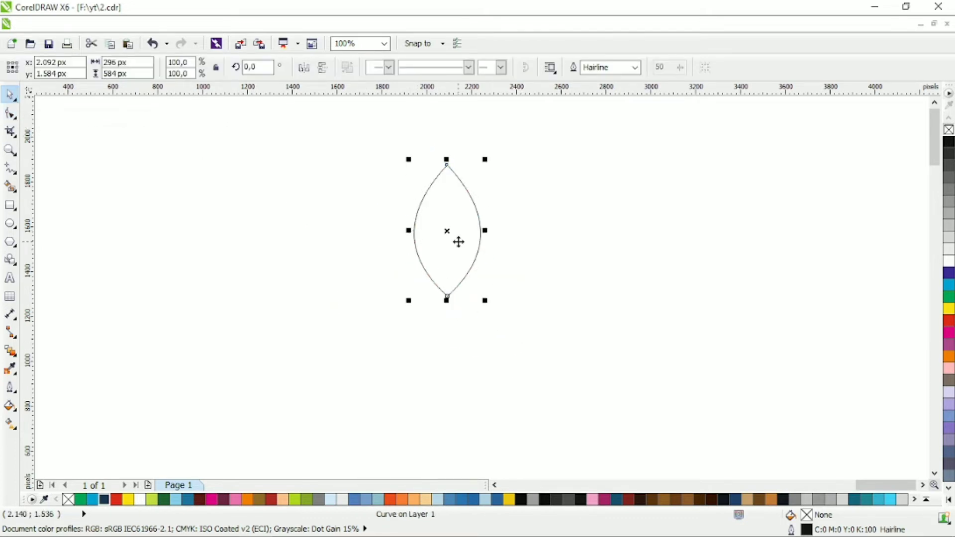
Step: Add two fanned leaf copies beside the original, scaled to 87.1% at 340.8° and 66.7% at 316.2°, and adjust their position together
{"action": "left_click_drag", "start_coordinate": [458, 233], "coordinate": [486, 236]}
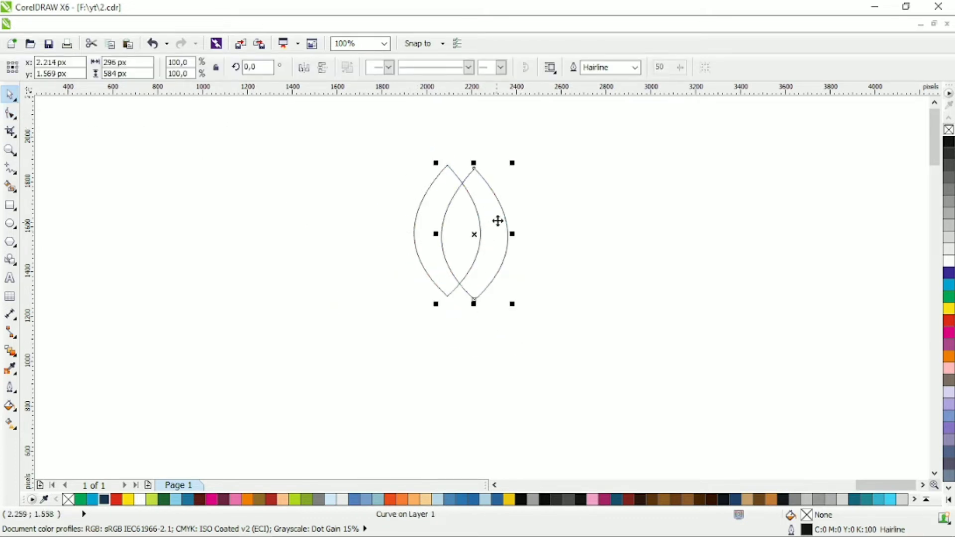
{"action": "left_click", "coordinate": [499, 219]}
{"action": "left_click_drag", "start_coordinate": [517, 169], "coordinate": [538, 239]}
{"action": "left_click", "coordinate": [499, 189]}
{"action": "left_click", "coordinate": [520, 222]}
{"action": "left_click", "coordinate": [537, 247]}
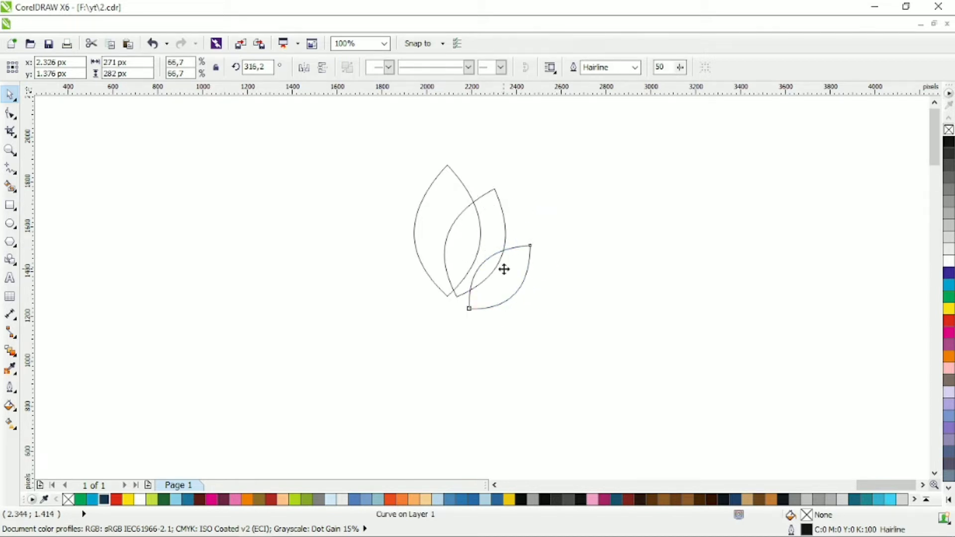
{"action": "left_click", "coordinate": [494, 215], "text": "shift"}
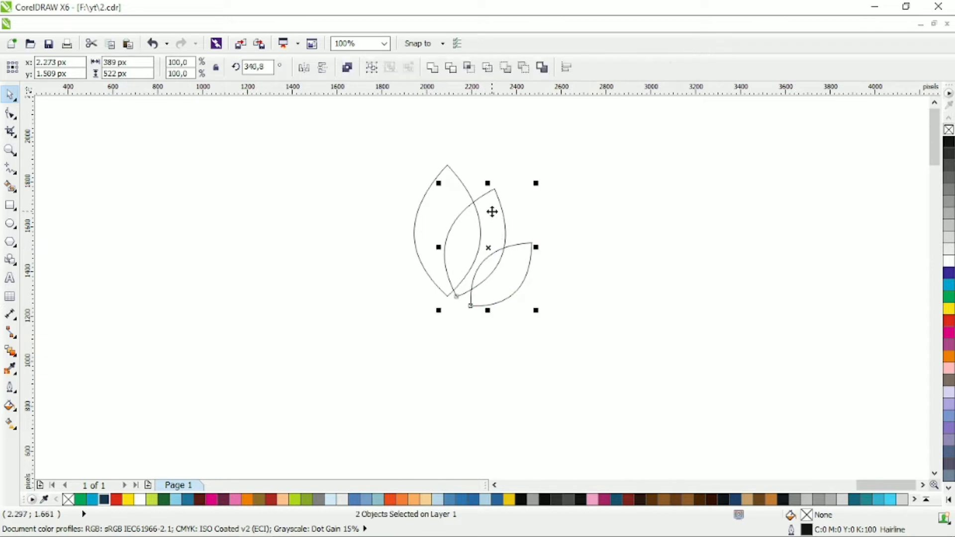
{"action": "left_click_drag", "start_coordinate": [492, 213], "coordinate": [494, 214]}
Step: Add the fourth and fifth leaf copies below the third, scaled to 52.6% at 295.3° and 39.5% at 280.8°
{"action": "left_click", "coordinate": [526, 277]}
{"action": "left_click_drag", "start_coordinate": [522, 273], "coordinate": [541, 305]}
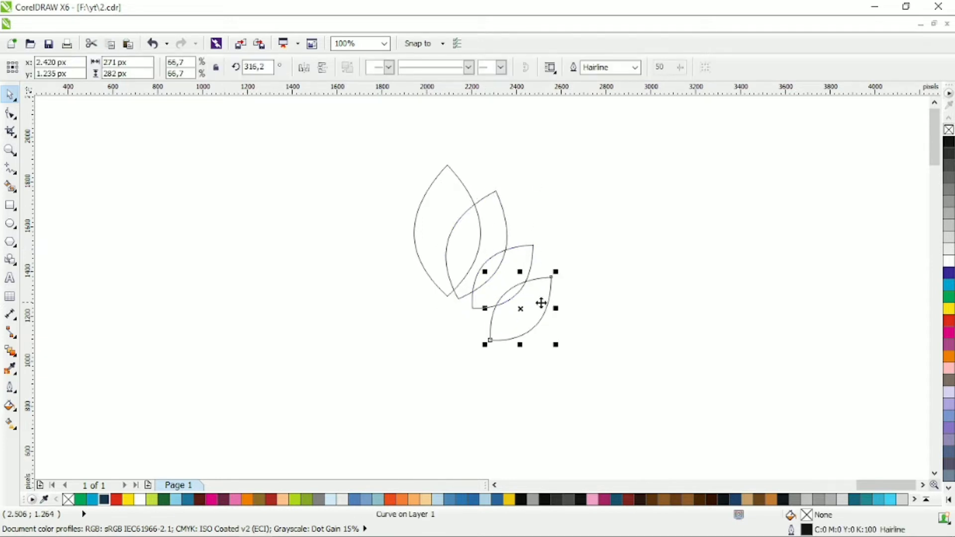
{"action": "left_click", "coordinate": [541, 304]}
{"action": "left_click_drag", "start_coordinate": [554, 273], "coordinate": [531, 372]}
{"action": "left_click", "coordinate": [547, 295]}
{"action": "left_click", "coordinate": [533, 335]}
{"action": "left_click", "coordinate": [559, 323]}
Step: Finish the curved row with two smaller leaf copies, scaled to 28.5% at 260.7° and 21.6% at 236.3°
{"action": "left_click", "coordinate": [531, 357]}
{"action": "left_click", "coordinate": [531, 362]}
{"action": "left_click", "coordinate": [543, 379]}
{"action": "left_click", "coordinate": [533, 366]}
{"action": "left_click_drag", "start_coordinate": [514, 362], "coordinate": [507, 383]}
{"action": "left_click", "coordinate": [503, 370]}
{"action": "left_click", "coordinate": [511, 380]}
{"action": "left_click", "coordinate": [499, 379]}
{"action": "left_click", "coordinate": [496, 365]}
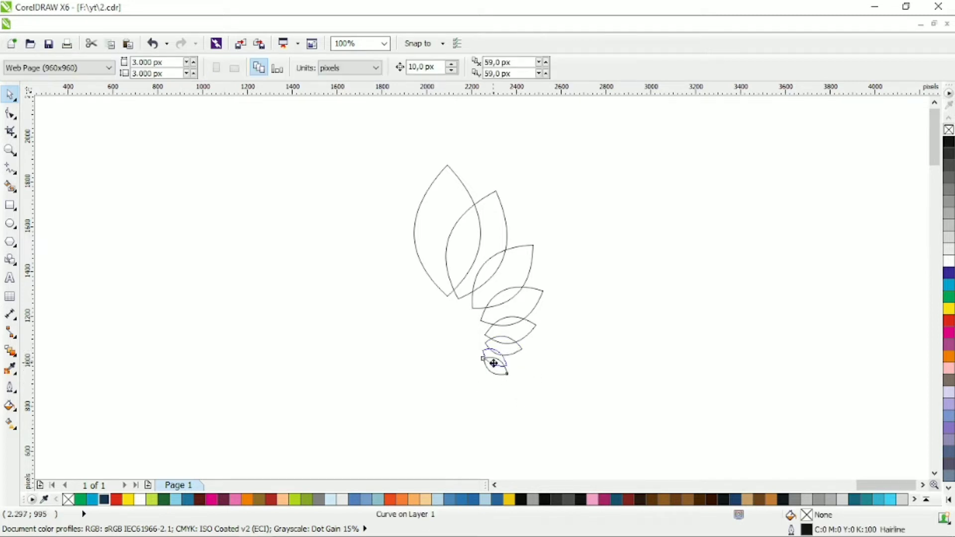
{"action": "left_click", "coordinate": [585, 365]}
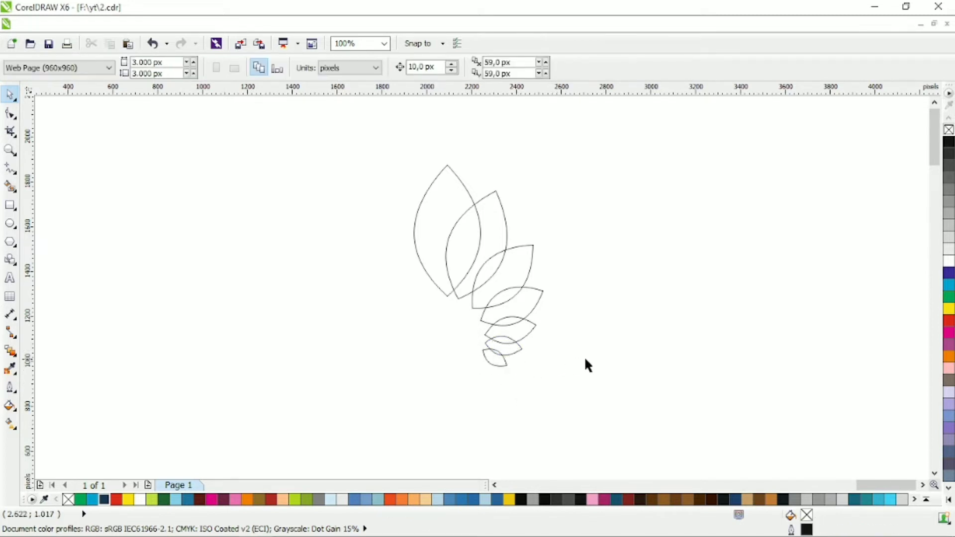
Step: Fill the three smallest leaves, starting from the lowest, with pale blue, light blue and cyan
{"action": "left_click", "coordinate": [499, 369]}
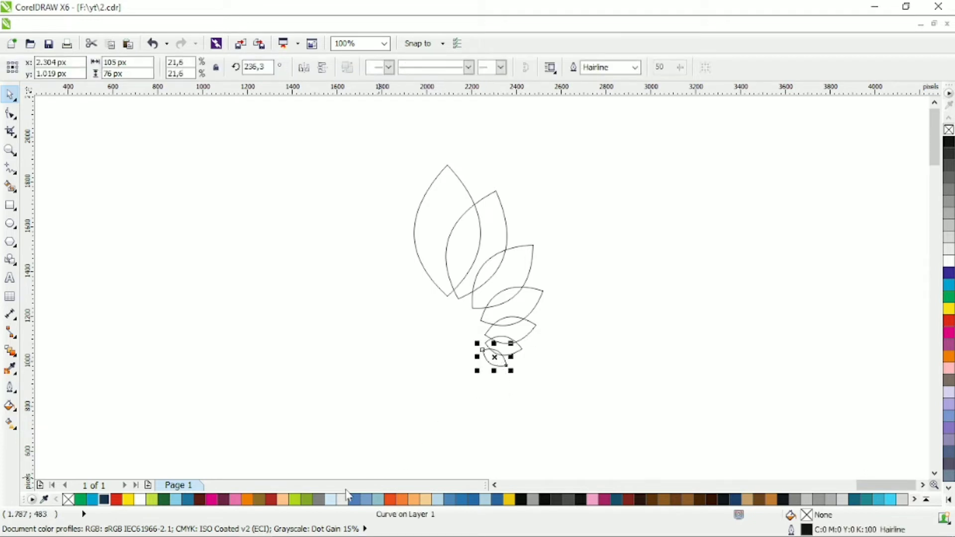
{"action": "left_click", "coordinate": [330, 500]}
{"action": "left_click", "coordinate": [518, 348]}
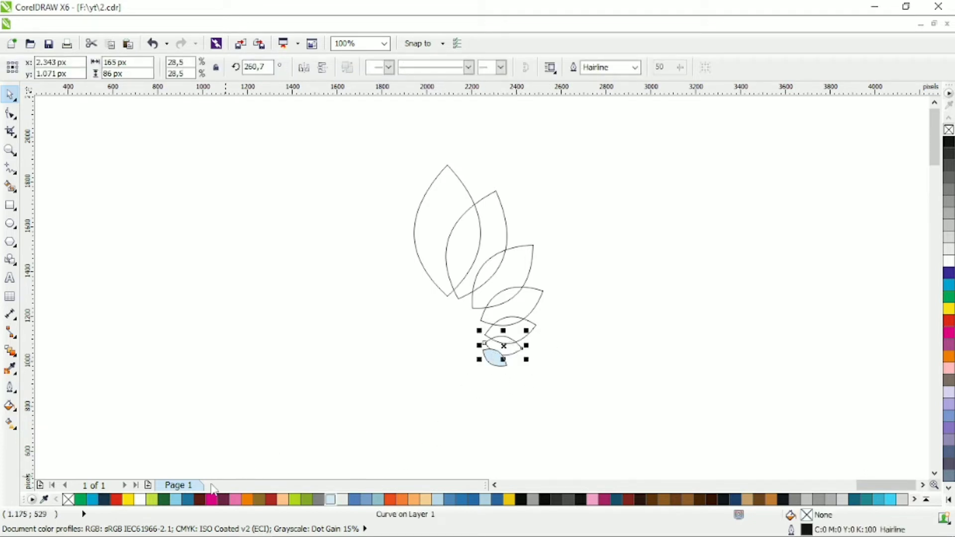
{"action": "left_click", "coordinate": [176, 499]}
{"action": "left_click", "coordinate": [518, 334]}
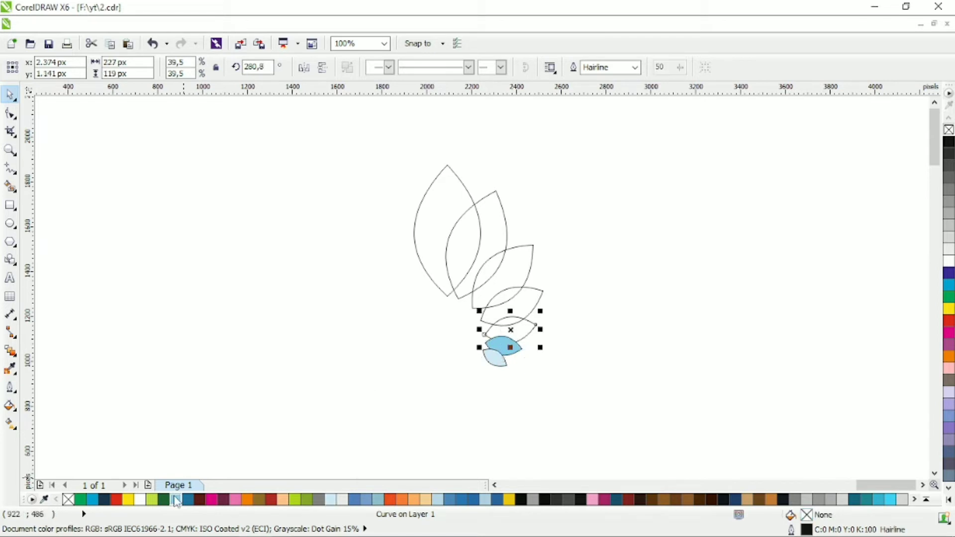
{"action": "left_click", "coordinate": [93, 499]}
Step: Fill the next three leaves upward with dark blue, green and yellow-green (C39 M0 Y86 K0)
{"action": "left_click", "coordinate": [530, 301]}
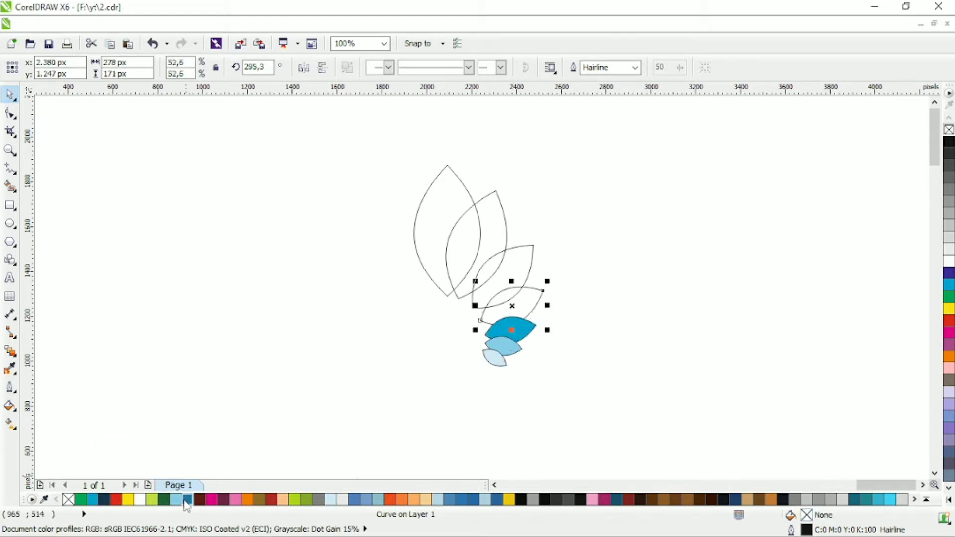
{"action": "left_click", "coordinate": [185, 501]}
{"action": "left_click", "coordinate": [524, 277]}
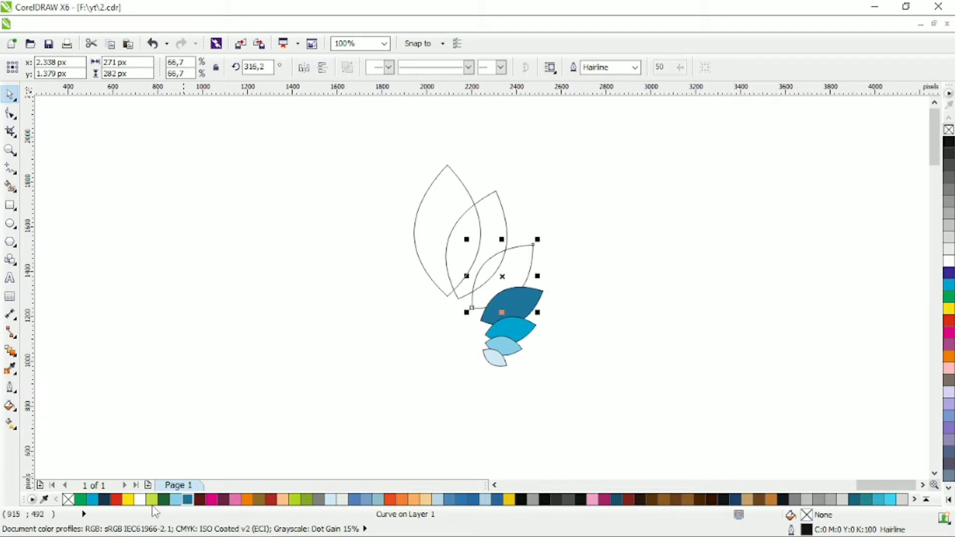
{"action": "left_click", "coordinate": [80, 500]}
{"action": "left_click", "coordinate": [486, 224]}
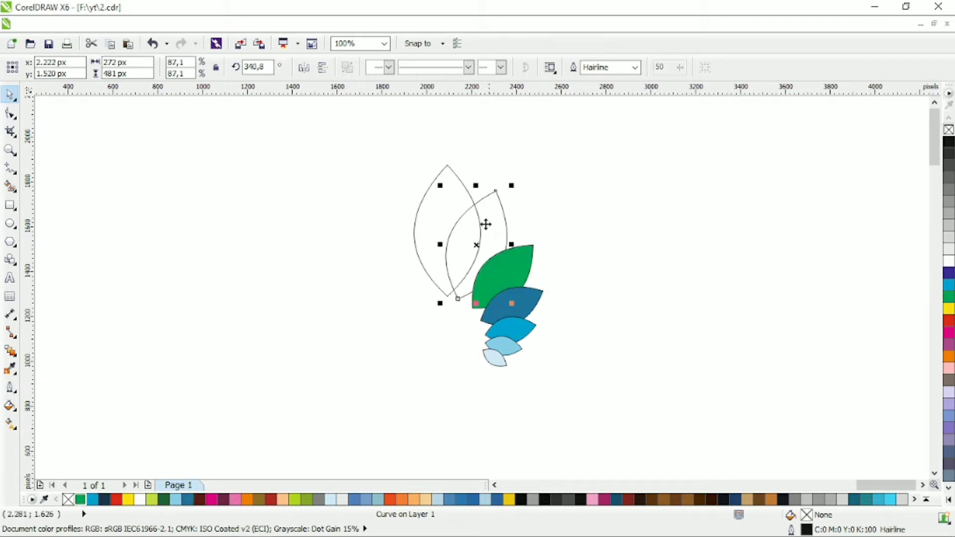
{"action": "left_click", "coordinate": [151, 500]}
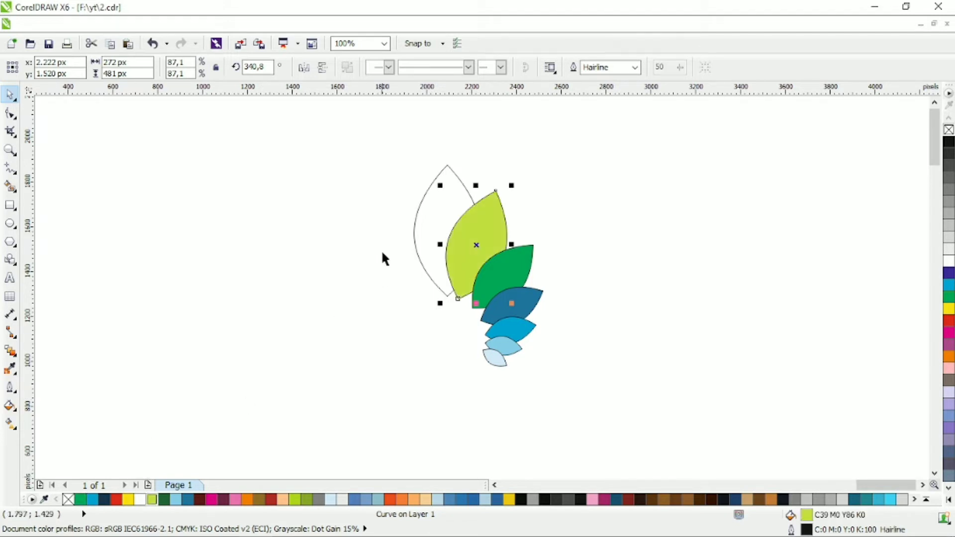
Step: Fill the largest leaf with a light yellow-green uniform color of C27 M0 Y75 K0
{"action": "left_click", "coordinate": [425, 223]}
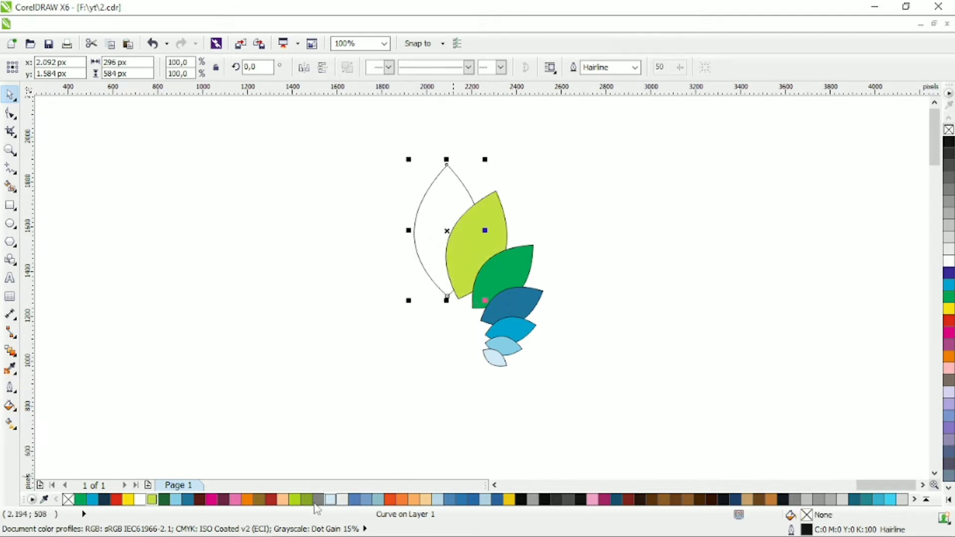
{"action": "left_click", "coordinate": [295, 499]}
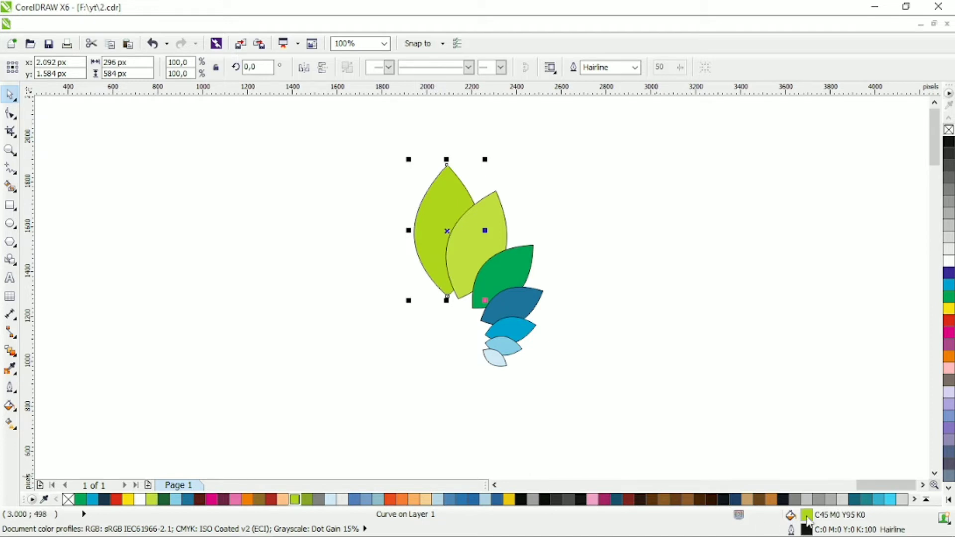
{"action": "key", "text": "shift+F11"}
{"action": "left_click", "coordinate": [359, 165]}
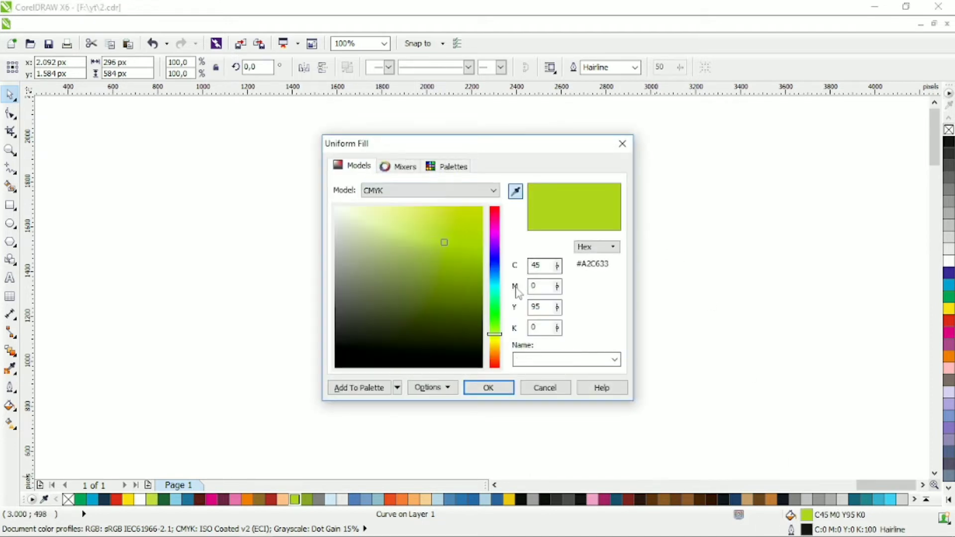
{"action": "left_click", "coordinate": [420, 219]}
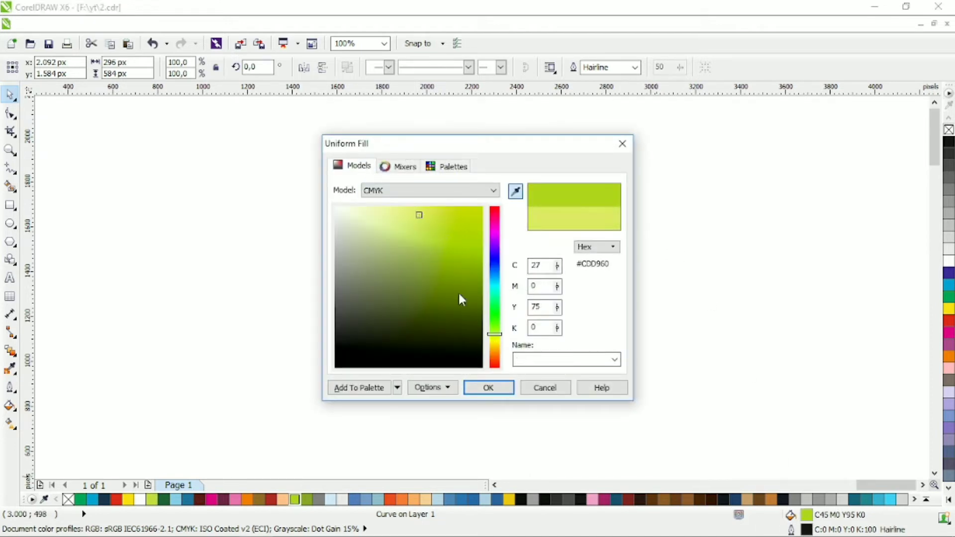
{"action": "left_click", "coordinate": [495, 391]}
Step: Remove the outlines from all seven leaves
{"action": "left_click_drag", "start_coordinate": [643, 135], "coordinate": [350, 405]}
{"action": "right_click", "coordinate": [948, 129]}
{"action": "left_click", "coordinate": [643, 302]}
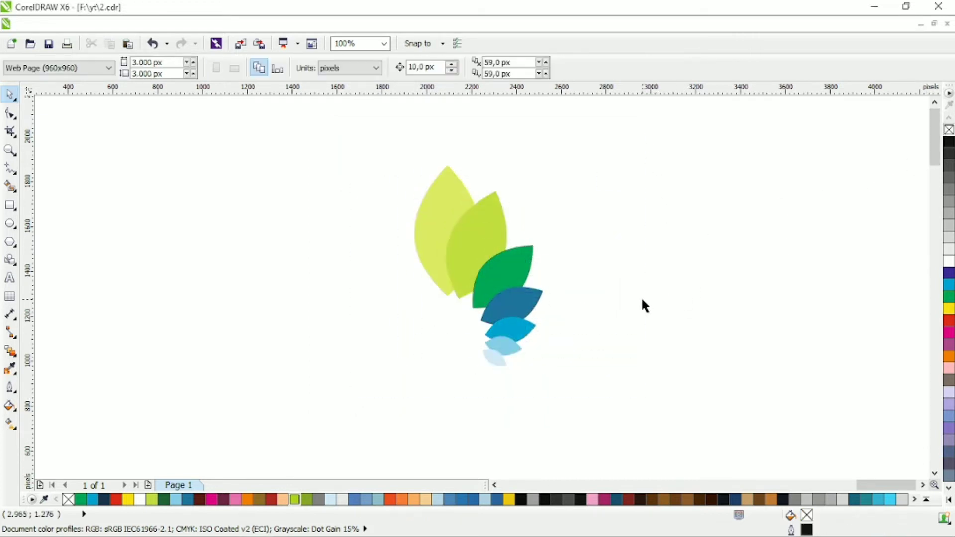
Step: Intersect the three lowest leaves in neighbouring pairs, filling the lower overlap with cyan and the upper one with dark blue
{"action": "left_click", "coordinate": [508, 355]}
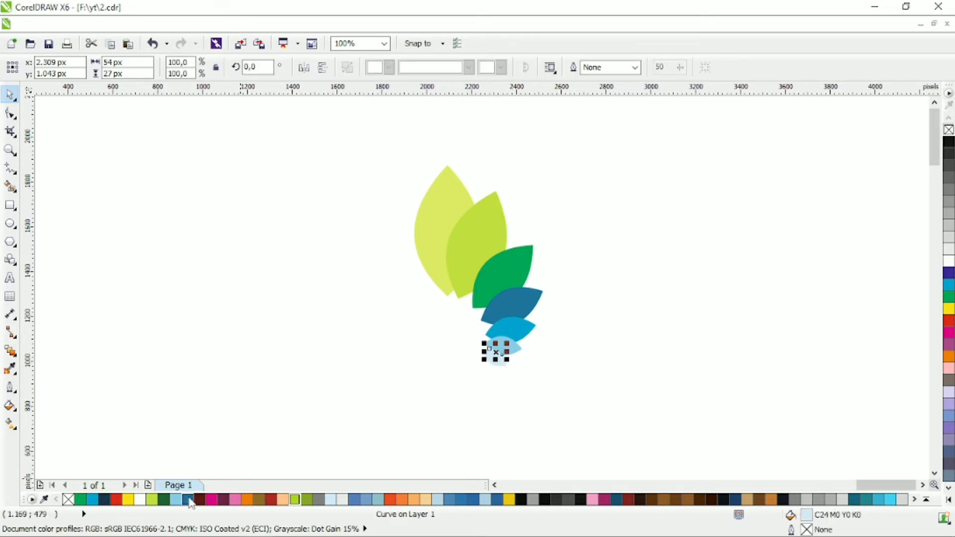
{"action": "left_click", "coordinate": [497, 390]}
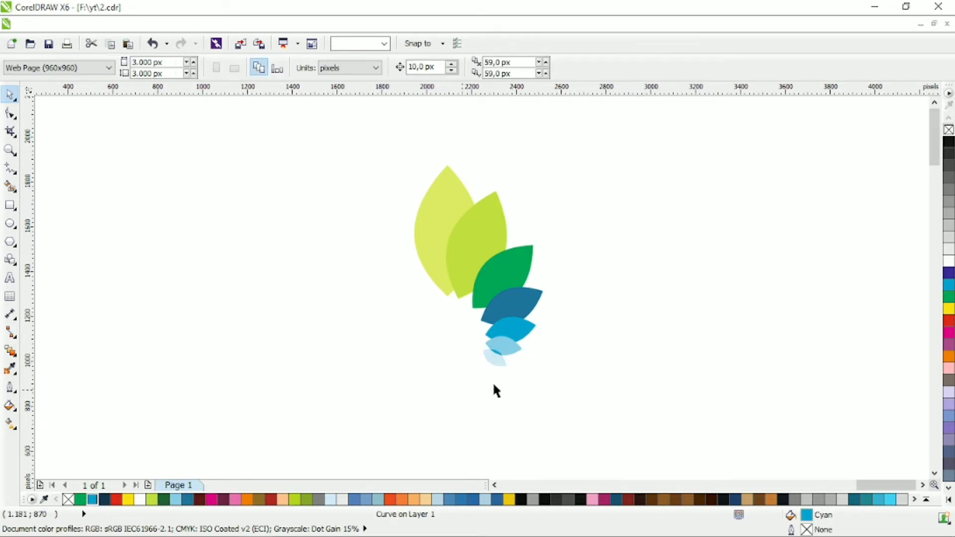
{"action": "left_click", "coordinate": [531, 330]}
{"action": "left_click", "coordinate": [515, 356], "text": "shift"}
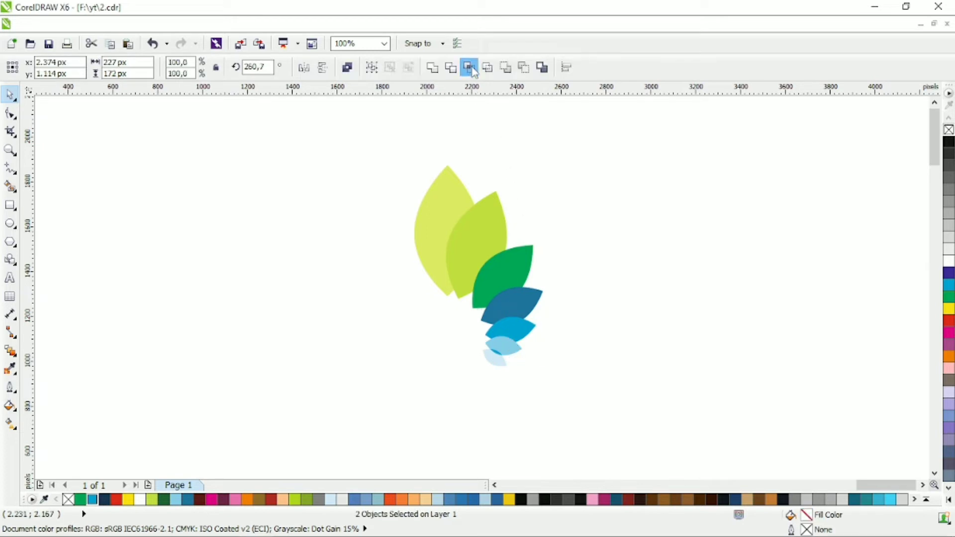
{"action": "left_click", "coordinate": [486, 340]}
{"action": "left_click", "coordinate": [187, 500]}
{"action": "left_click", "coordinate": [541, 303]}
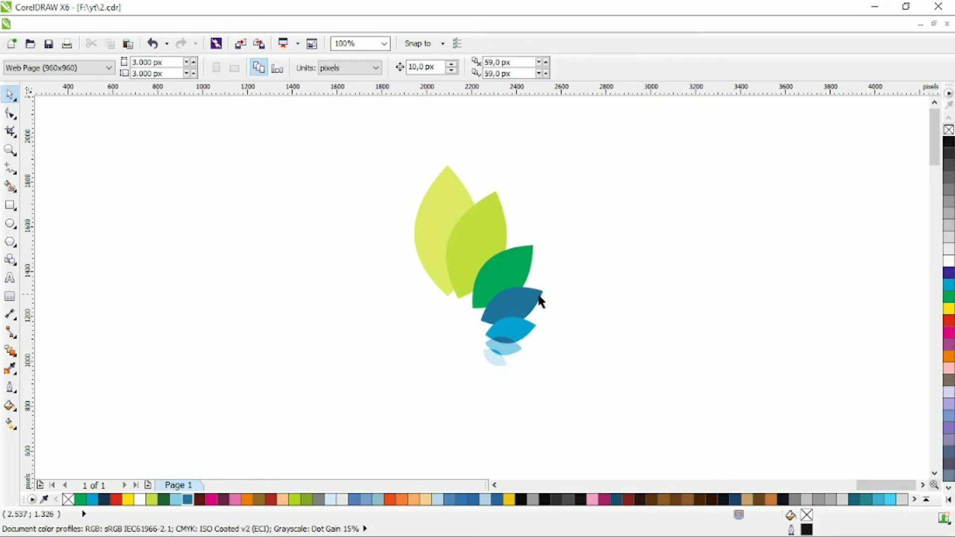
Step: Create the intersection of the cyan and dark blue leaves and fill that overlap with dark navy
{"action": "left_click", "coordinate": [535, 298]}
{"action": "left_click", "coordinate": [507, 346], "text": "shift"}
{"action": "left_click", "coordinate": [517, 327]}
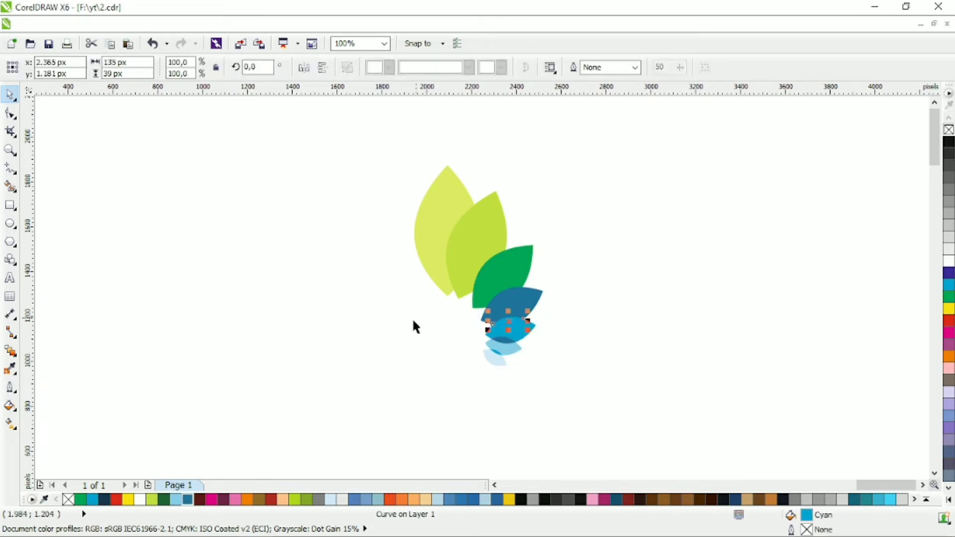
{"action": "left_click", "coordinate": [544, 293]}
Step: Create the intersection of the green and dark blue leaves and fill the overlap with dark green
{"action": "left_click", "coordinate": [527, 267]}
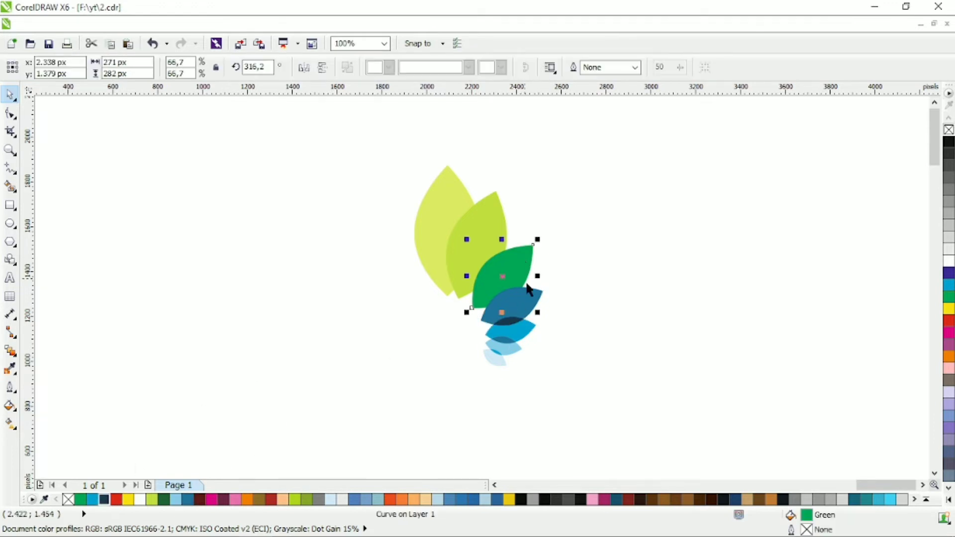
{"action": "left_click", "coordinate": [532, 298], "text": "shift"}
{"action": "left_click", "coordinate": [469, 67]}
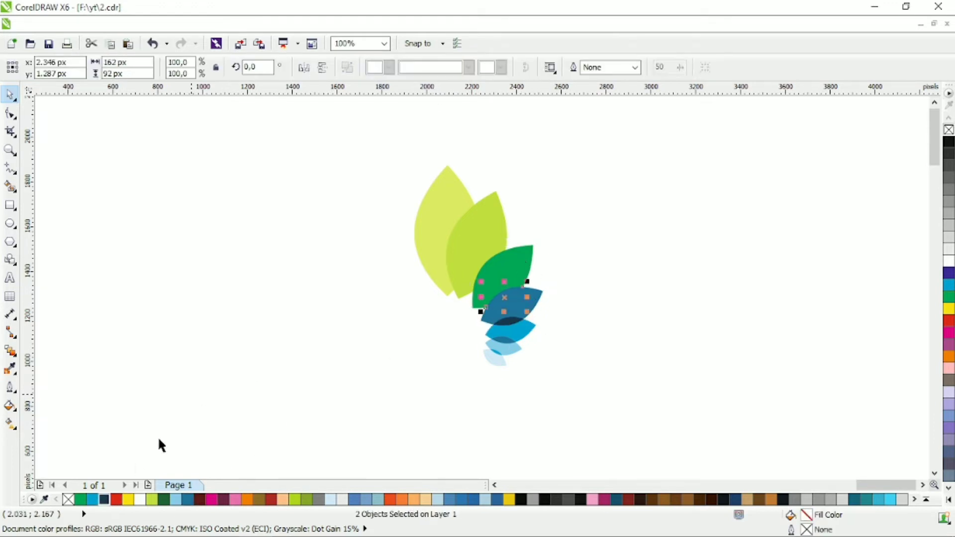
{"action": "left_click", "coordinate": [164, 500]}
Step: Intersect the yellow-green leaf with the green leaf and fill the overlap with dark green (C93 M49 Y100 K15)
{"action": "left_click", "coordinate": [480, 235]}
{"action": "left_click", "coordinate": [517, 264], "text": "shift"}
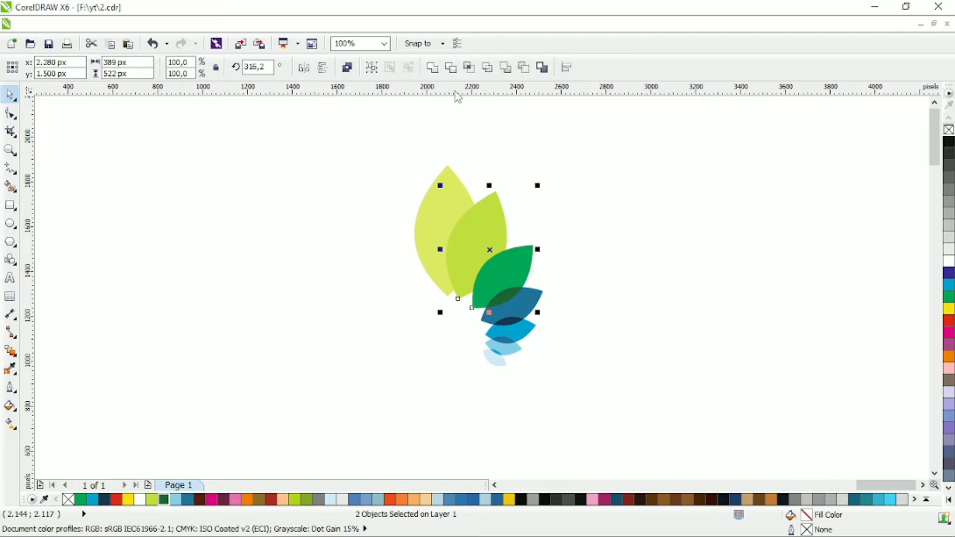
{"action": "left_click", "coordinate": [469, 68]}
{"action": "left_click", "coordinate": [163, 500]}
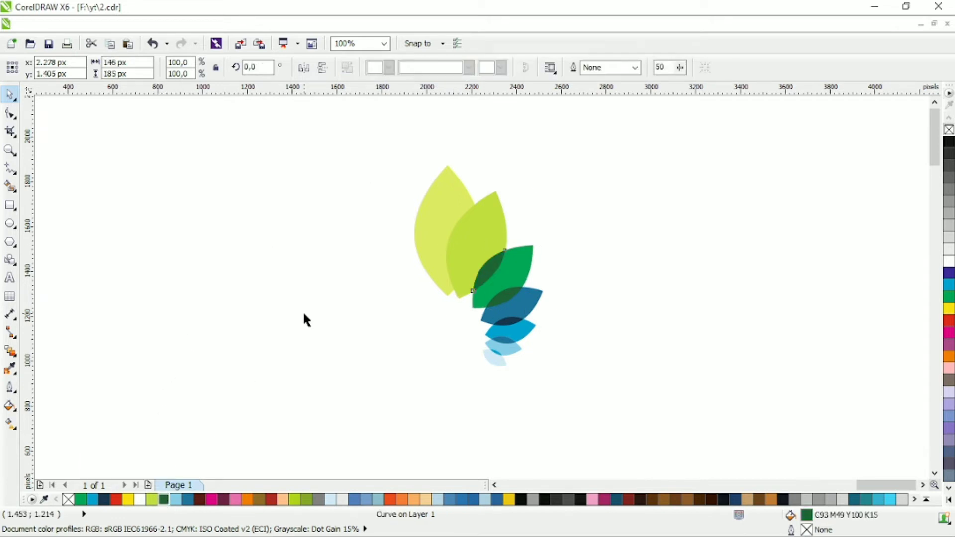
Step: Create the intersection of the two largest yellow-green leaves and fill the overlap with green
{"action": "left_click", "coordinate": [435, 216]}
{"action": "left_click", "coordinate": [470, 214], "text": "shift"}
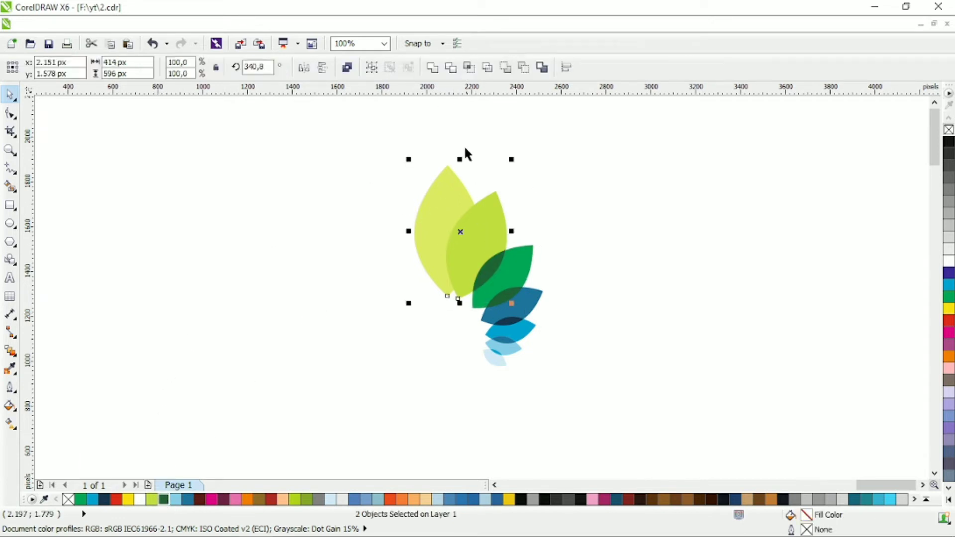
{"action": "left_click", "coordinate": [469, 68]}
{"action": "left_click", "coordinate": [80, 499]}
{"action": "left_click", "coordinate": [444, 329]}
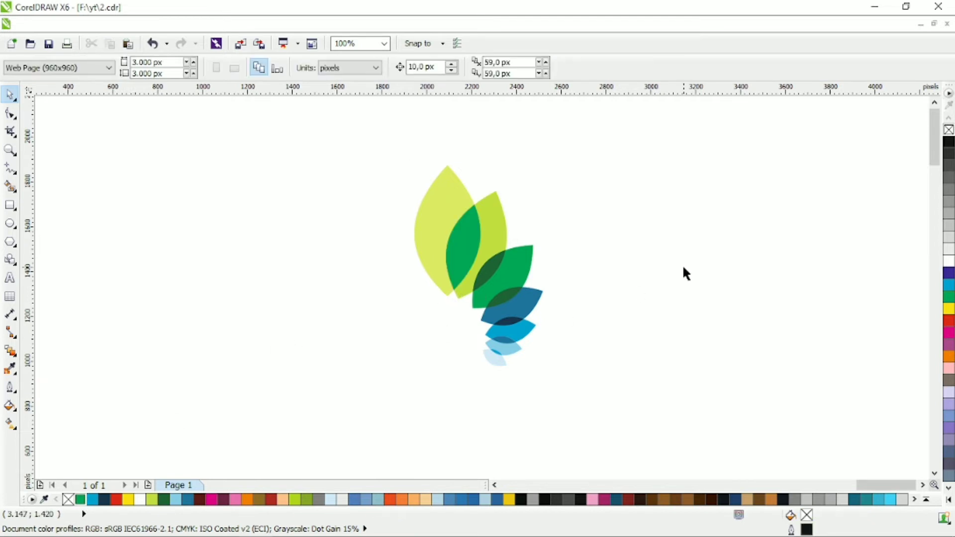
Step: Group all leaves and overlap shapes, and move the group slightly up and to the right
{"action": "left_click_drag", "start_coordinate": [635, 132], "coordinate": [319, 419]}
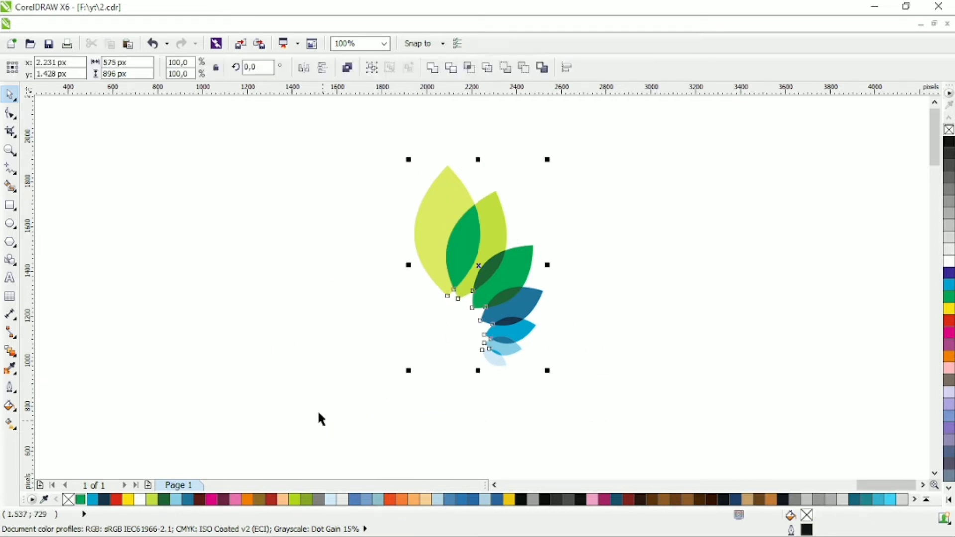
{"action": "key", "text": "ctrl+g"}
{"action": "left_click_drag", "start_coordinate": [488, 231], "coordinate": [506, 215]}
{"action": "left_click", "coordinate": [100, 324]}
Step: Add the artistic text NATURELEAF below the leaf artwork
{"action": "left_click", "coordinate": [9, 278]}
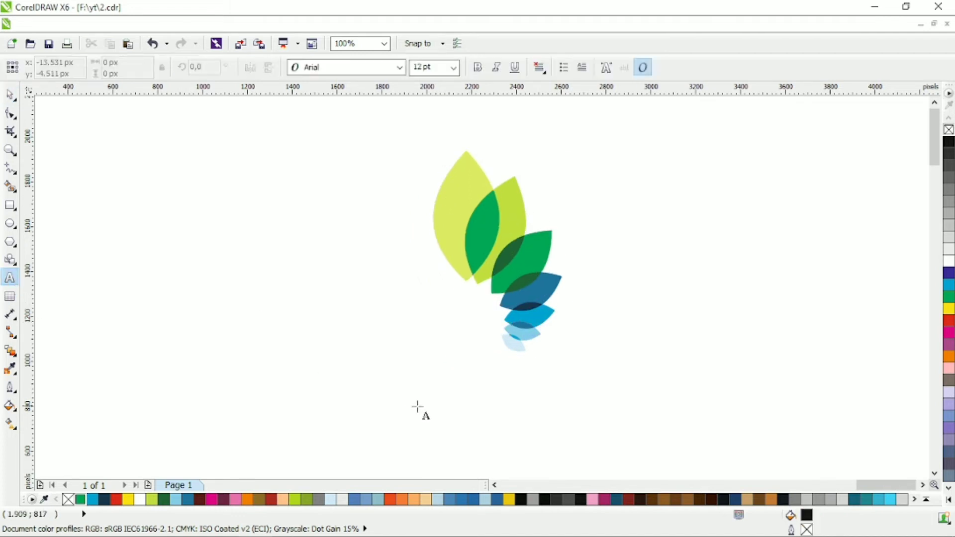
{"action": "left_click", "coordinate": [390, 385]}
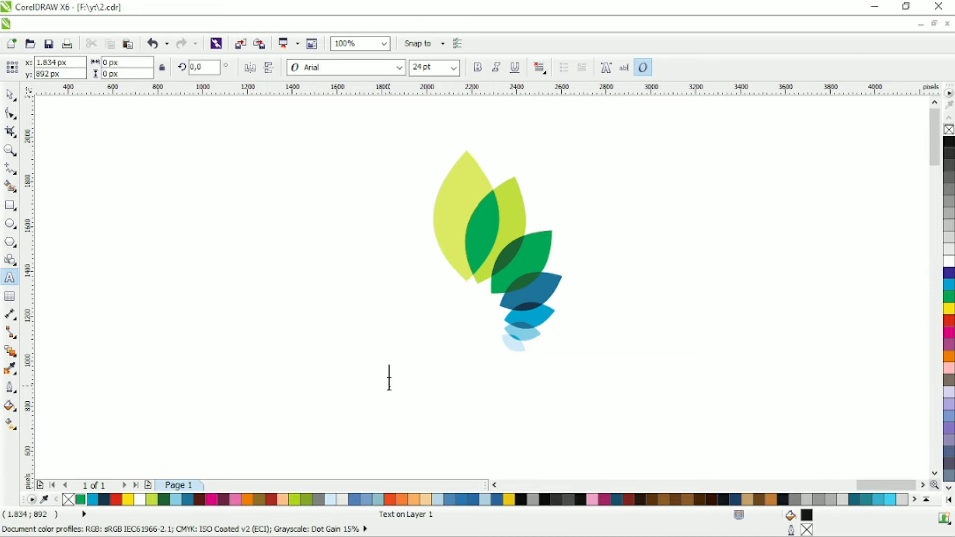
{"action": "type", "text": "NATU"}
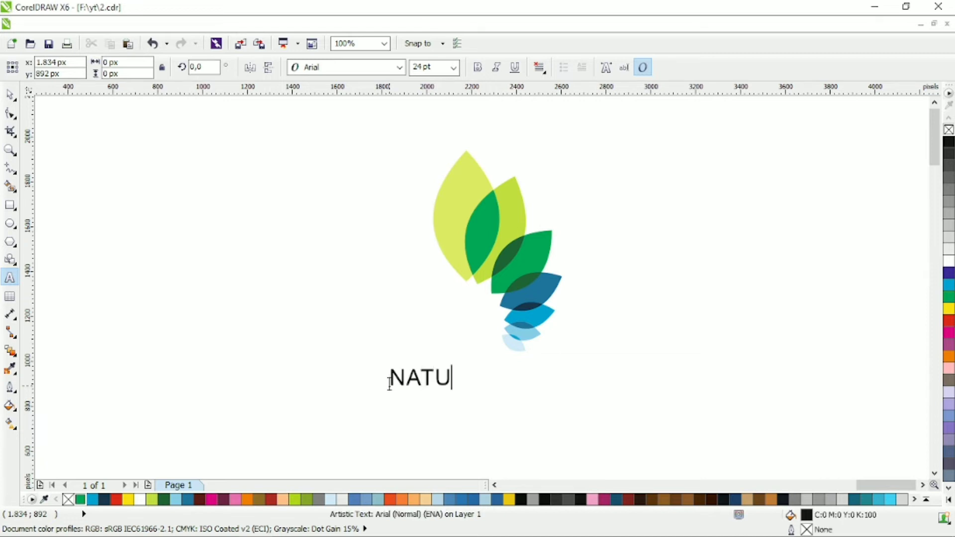
{"action": "type", "text": "RELEAF"}
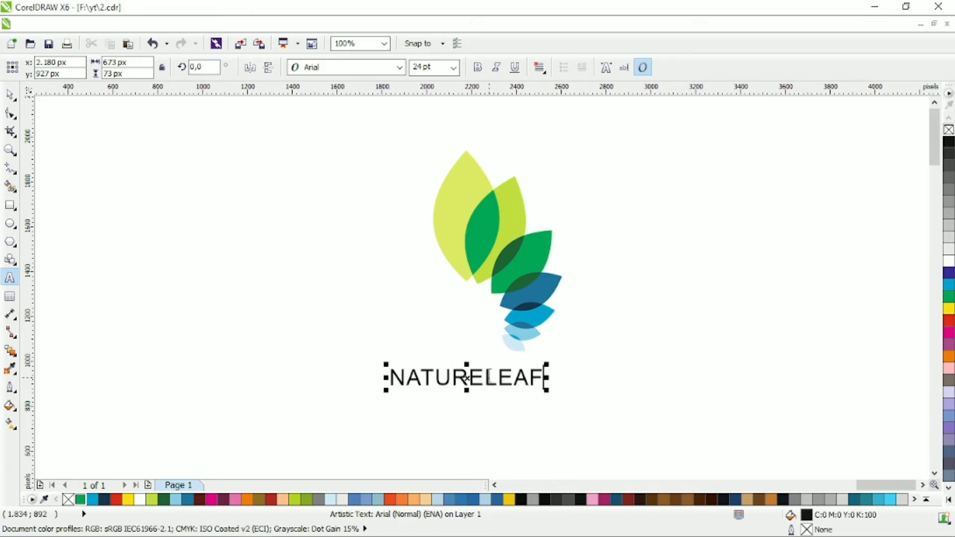
Step: Set the font of the whole NATURELEAF text to Calibri Light
{"action": "left_click_drag", "start_coordinate": [485, 378], "coordinate": [547, 373]}
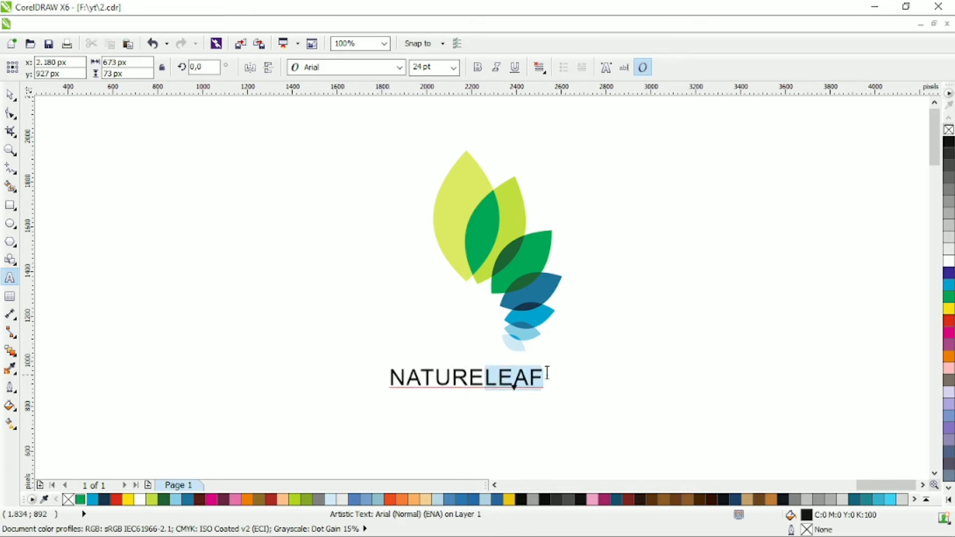
{"action": "left_click", "coordinate": [10, 94]}
{"action": "left_click", "coordinate": [399, 68]}
{"action": "left_click", "coordinate": [396, 96]}
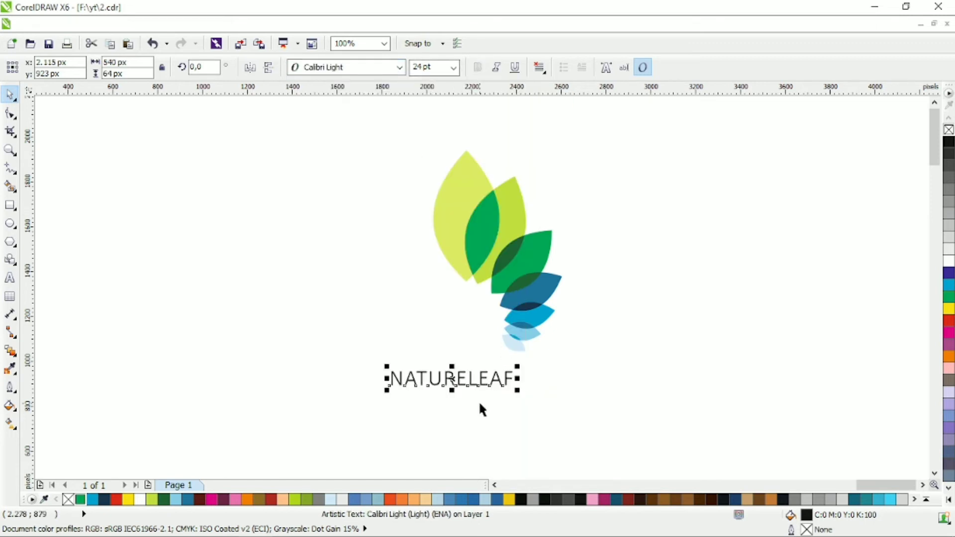
Step: Format only the word LEAF within NATURELEAF as bold Calibri
{"action": "double_click", "coordinate": [471, 375]}
{"action": "left_click_drag", "start_coordinate": [472, 374], "coordinate": [520, 372]}
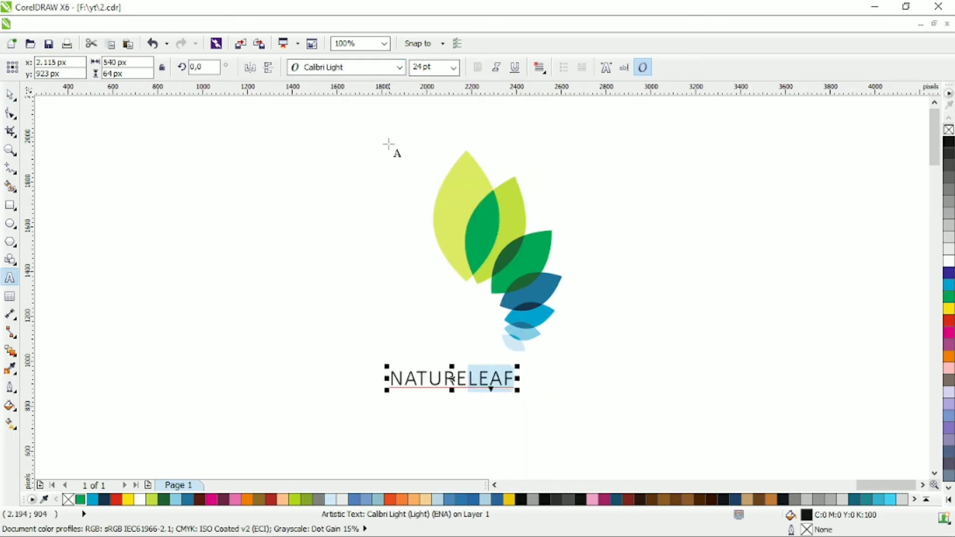
{"action": "left_click", "coordinate": [399, 68]}
{"action": "left_click", "coordinate": [398, 110]}
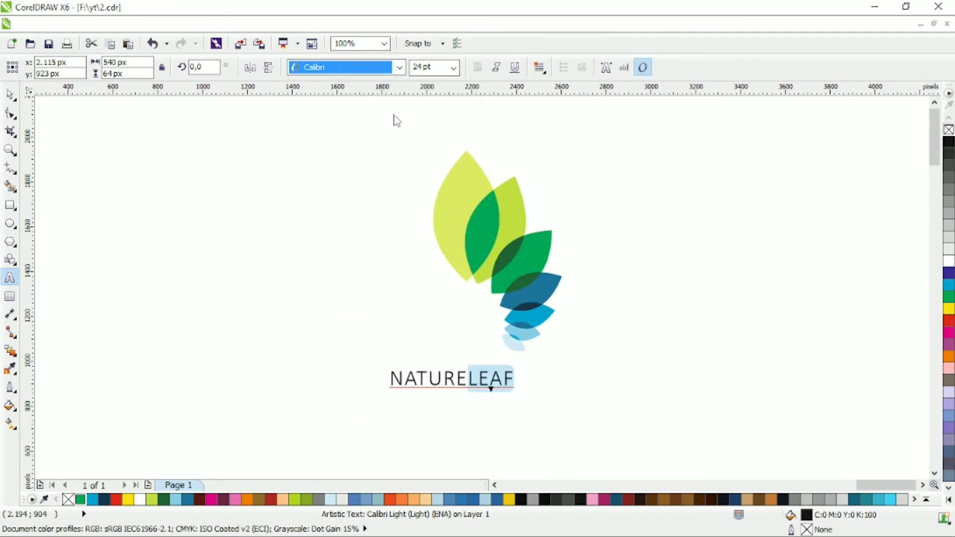
{"action": "left_click", "coordinate": [478, 67]}
{"action": "key", "text": "ctrl+space"}
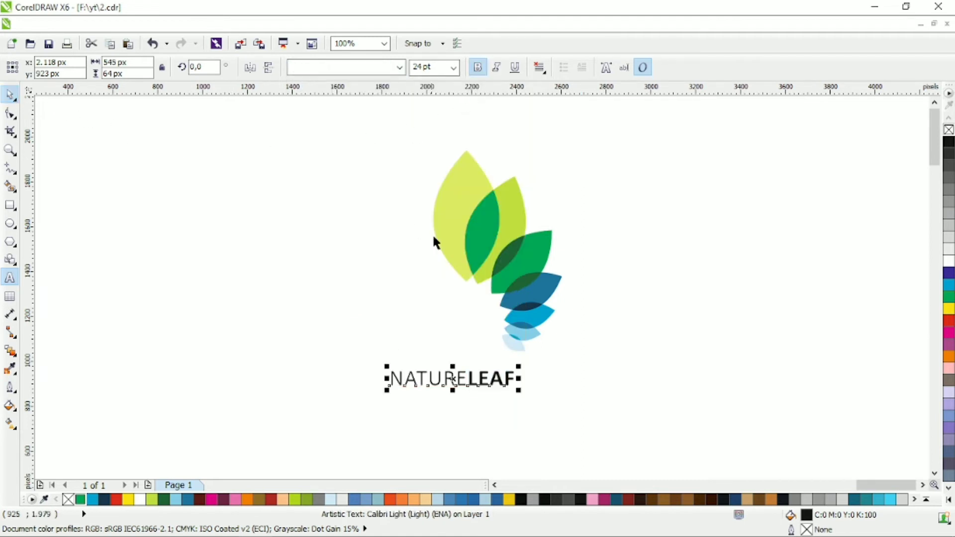
Step: Enlarge the NATURELEAF text to about 34 pt and add a copy directly beneath it reading LOGO DESIGN
{"action": "left_click_drag", "start_coordinate": [519, 390], "coordinate": [547, 418]}
{"action": "right_click", "coordinate": [548, 418]}
{"action": "key", "text": "F8"}
{"action": "key", "text": "ctrl+a"}
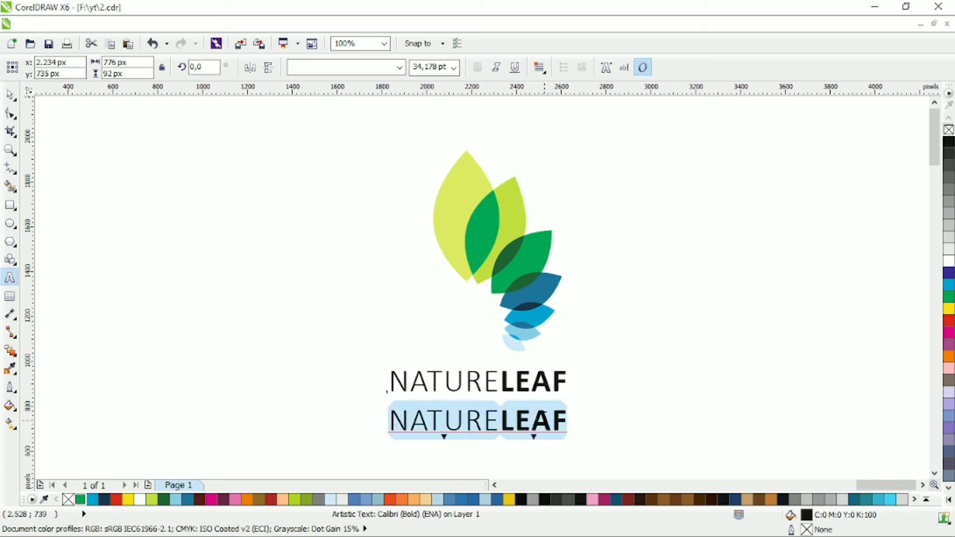
{"action": "type", "text": "LOGO DESIGN"}
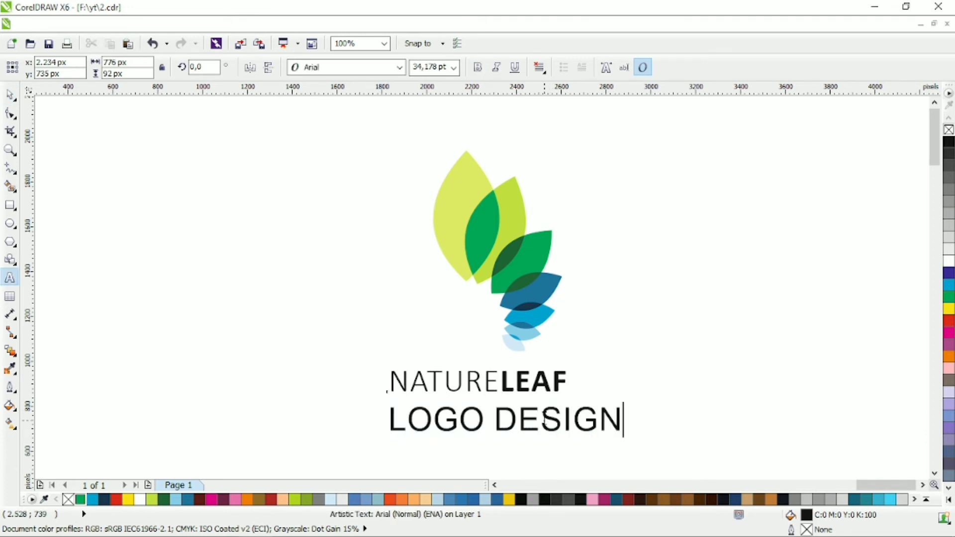
Step: Format the LOGO DESIGN line as bold Calibri
{"action": "key", "text": "ctrl+space"}
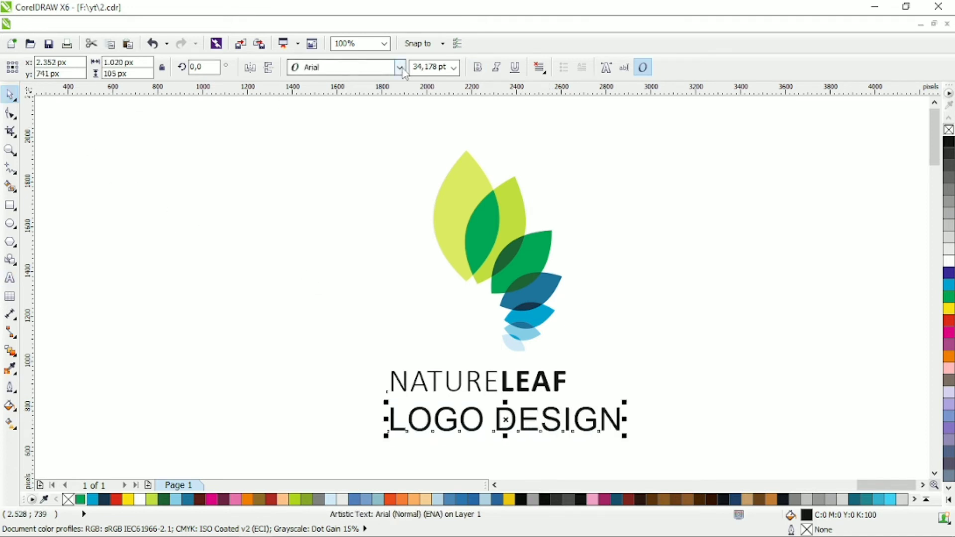
{"action": "left_click", "coordinate": [399, 67]}
{"action": "left_click", "coordinate": [394, 109]}
{"action": "key", "text": "ctrl+b"}
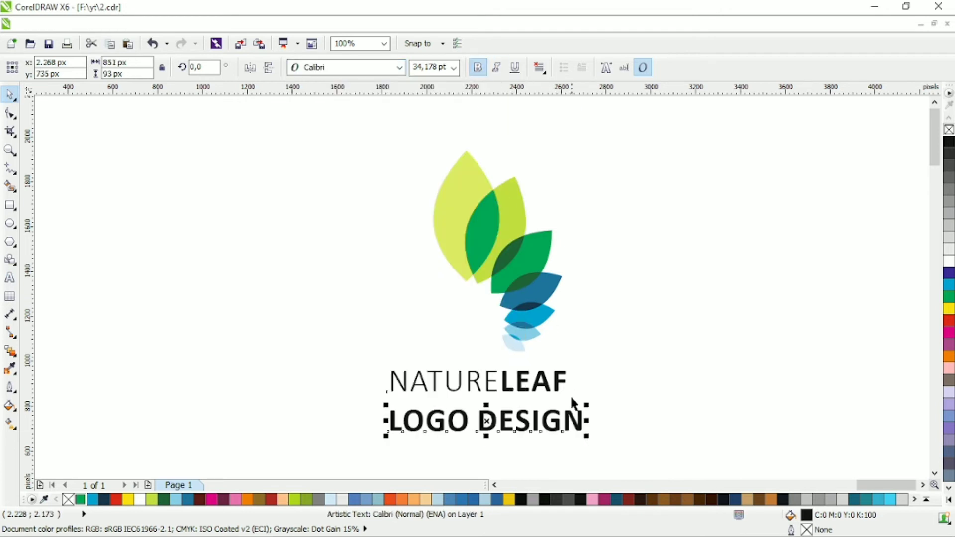
Step: Shrink the LOGO DESIGN line, widen its letter spacing, and position it centered close beneath NATURELEAF
{"action": "left_click_drag", "start_coordinate": [587, 435], "coordinate": [520, 419]}
{"action": "left_click", "coordinate": [10, 113]}
{"action": "left_click", "coordinate": [10, 95]}
{"action": "left_click_drag", "start_coordinate": [327, 126], "coordinate": [718, 445]}
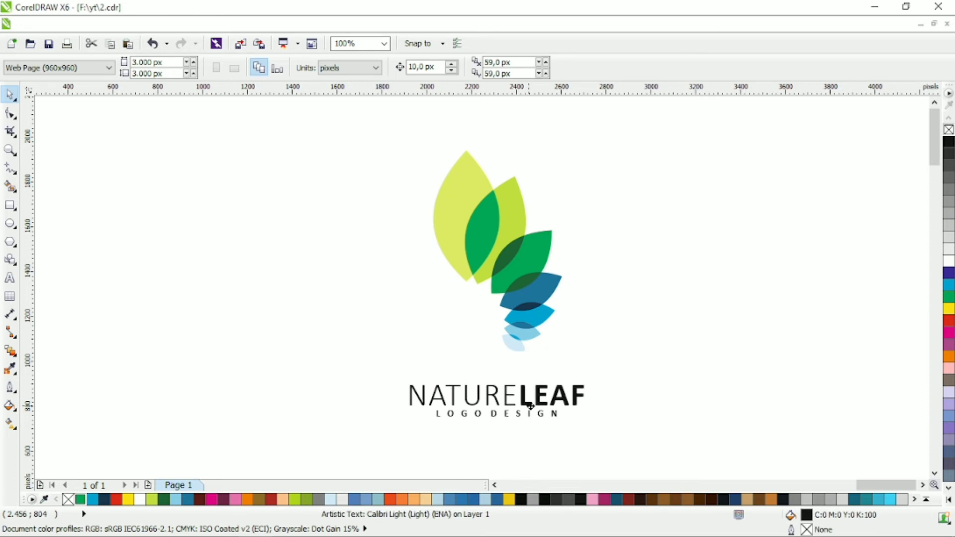
Step: Move both text lines slightly up and to the left, and fill them with dark navy blue
{"action": "left_click", "coordinate": [577, 393]}
{"action": "left_click_drag", "start_coordinate": [647, 362], "coordinate": [331, 475]}
{"action": "left_click", "coordinate": [102, 500]}
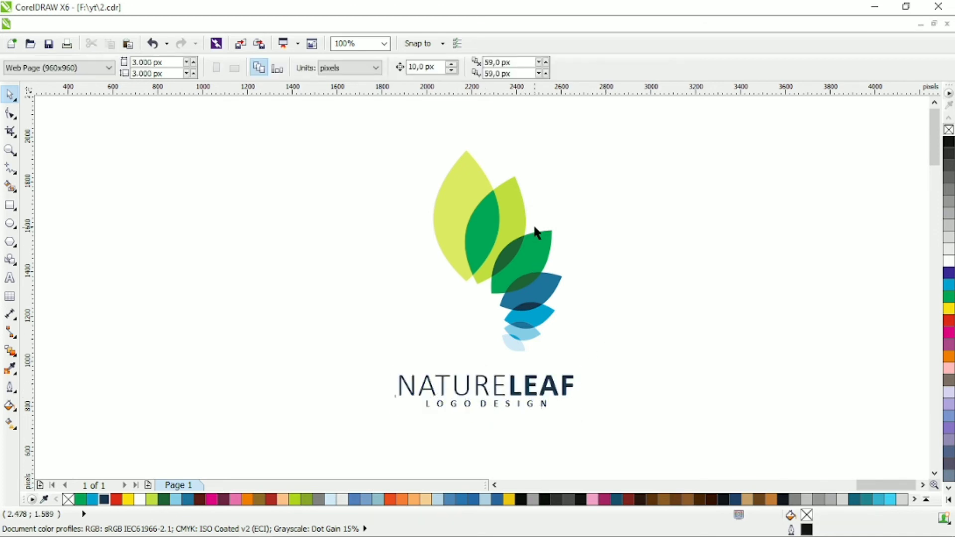
Step: Ungroup the leaf artwork and give the overlap of the two largest leaves an upward linear gradient from green to yellow-green
{"action": "scroll", "coordinate": [534, 223], "scroll_direction": "up", "scroll_amount": 1}
{"action": "left_click", "coordinate": [423, 237]}
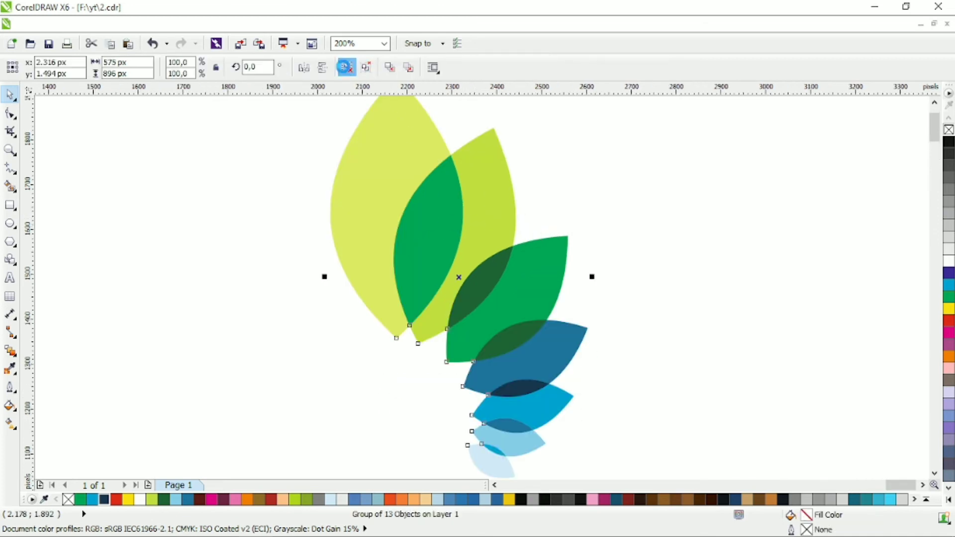
{"action": "key", "text": "Escape"}
{"action": "left_click", "coordinate": [436, 242], "text": "ctrl"}
{"action": "left_click", "coordinate": [11, 424]}
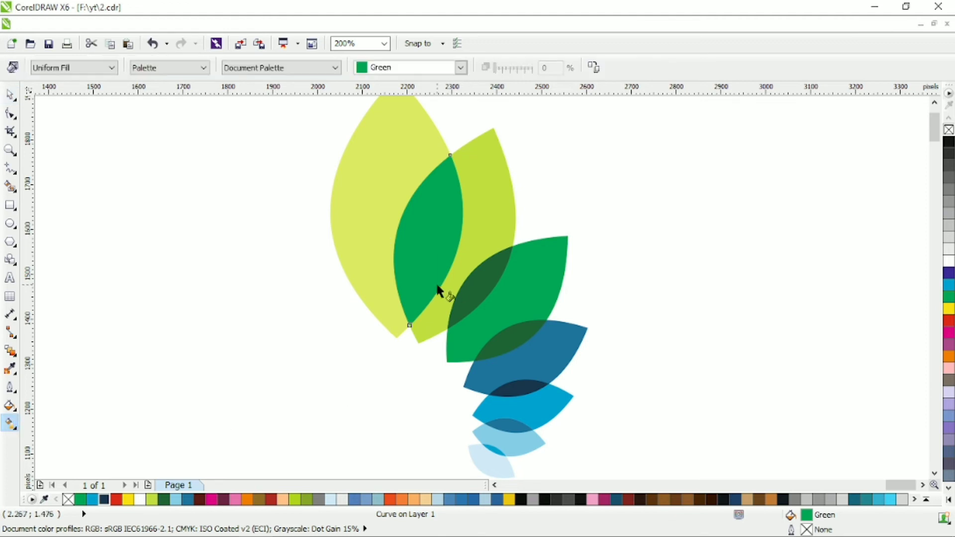
{"action": "left_click_drag", "start_coordinate": [396, 337], "coordinate": [447, 163]}
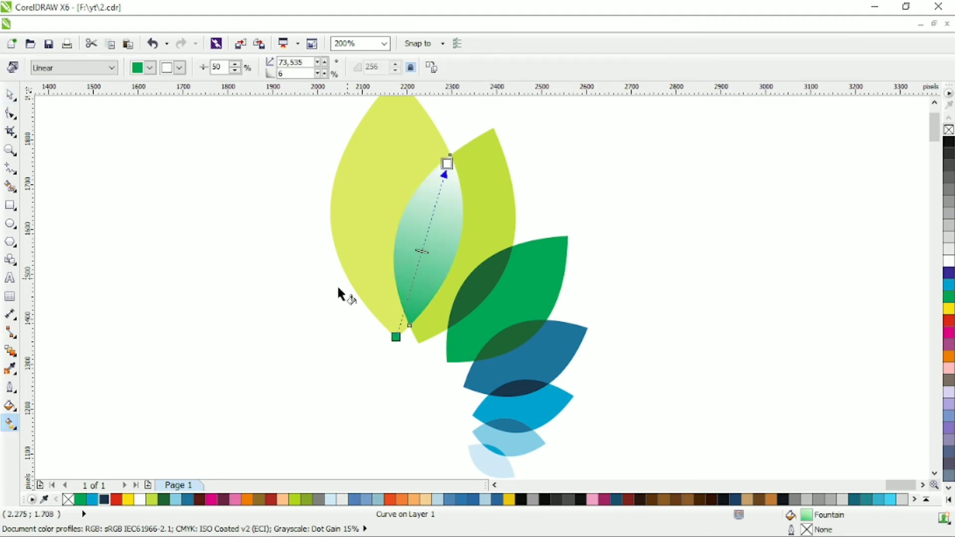
{"action": "left_click", "coordinate": [153, 501]}
Step: Apply linear gradients to the green leaf's two dark green overlaps, fading the upper one into green and the lower one into blue
{"action": "left_click", "coordinate": [453, 324]}
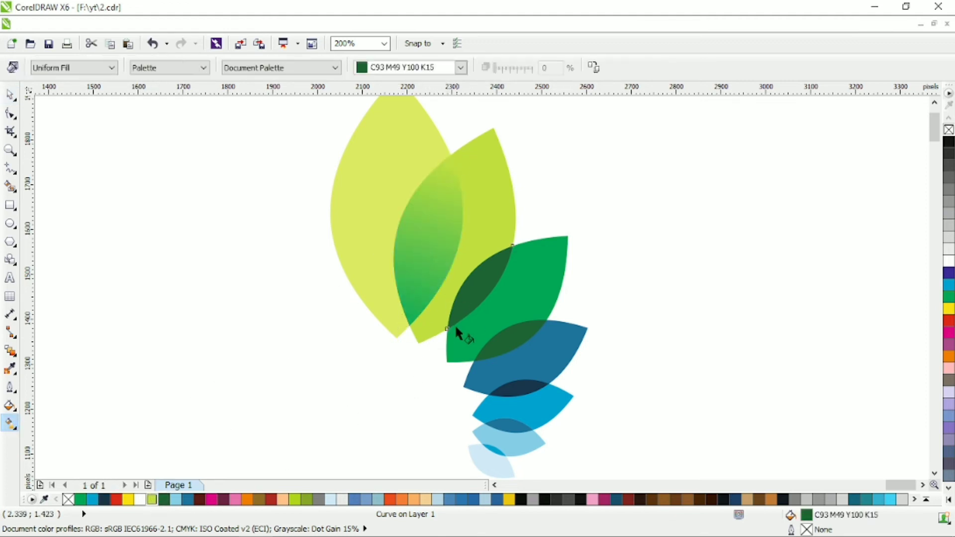
{"action": "left_click_drag", "start_coordinate": [443, 331], "coordinate": [512, 254]}
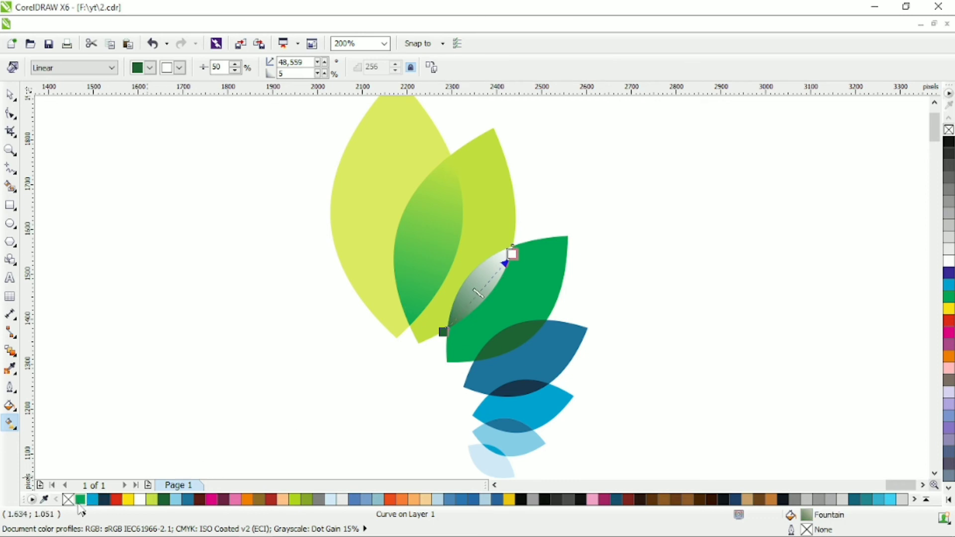
{"action": "left_click_drag", "start_coordinate": [164, 499], "coordinate": [480, 298]}
{"action": "left_click_drag", "start_coordinate": [533, 339], "coordinate": [557, 318]}
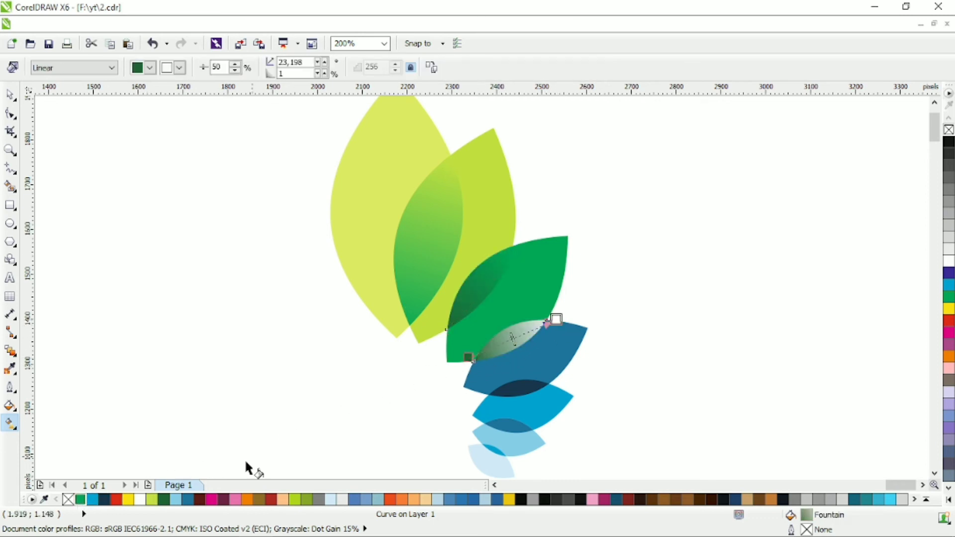
{"action": "left_click", "coordinate": [188, 499]}
Step: Apply a left-to-right linear gradient from dark navy to blue on the overlap of the dark blue and bright blue leaves
{"action": "left_click", "coordinate": [532, 392]}
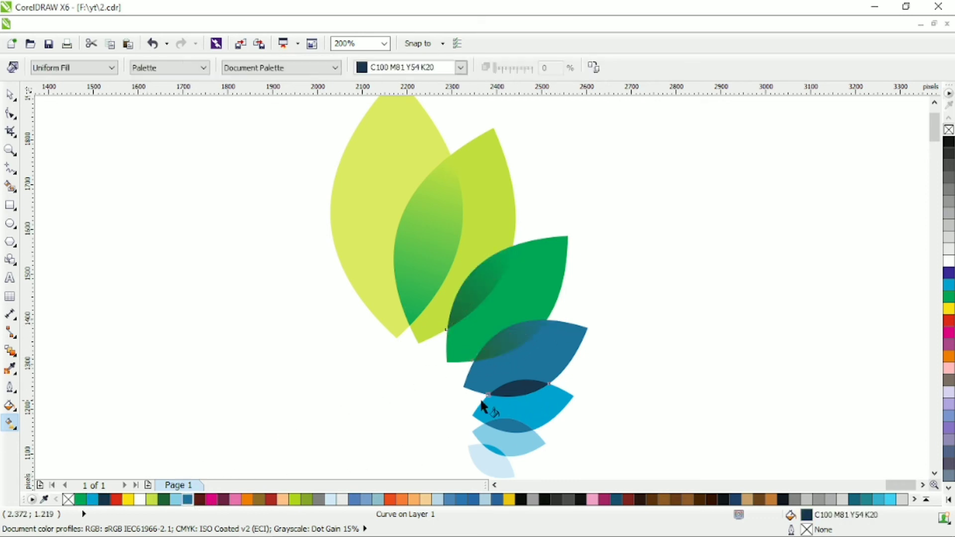
{"action": "left_click_drag", "start_coordinate": [479, 389], "coordinate": [549, 385]}
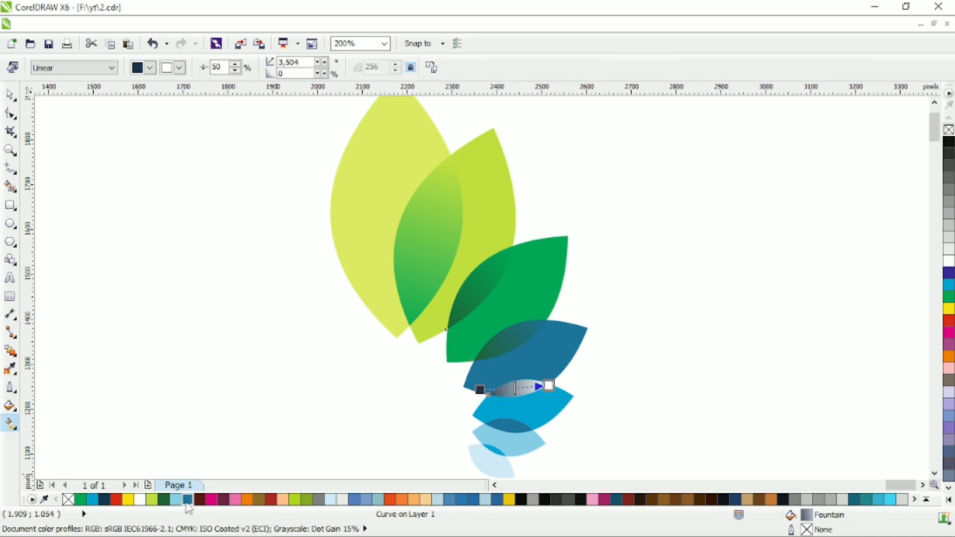
{"action": "left_click", "coordinate": [283, 500]}
Step: Apply a linear gradient from blue to bright blue on the overlap of the bright blue and light blue leaves, and deselect it
{"action": "scroll", "coordinate": [536, 428], "scroll_direction": "down", "scroll_amount": 1}
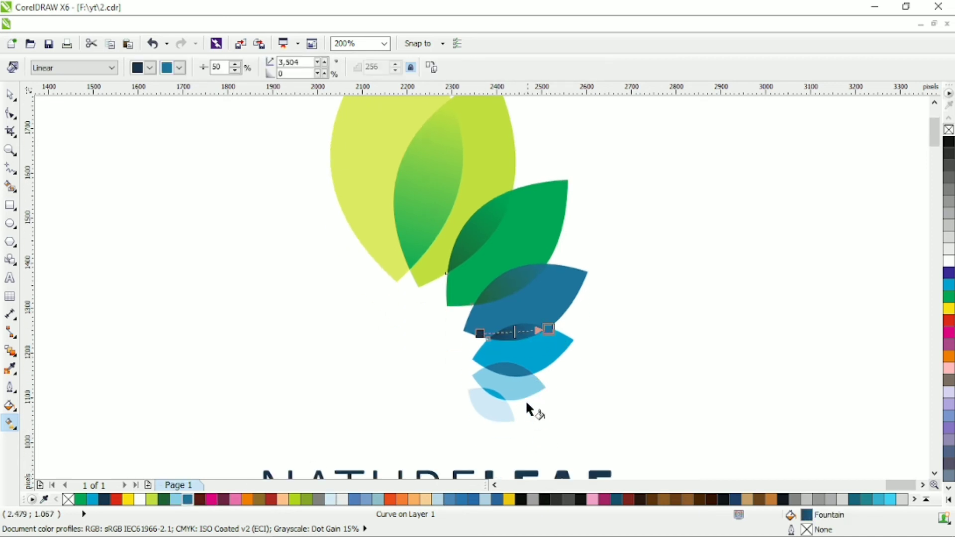
{"action": "left_click", "coordinate": [515, 371]}
{"action": "left_click_drag", "start_coordinate": [476, 359], "coordinate": [539, 369]}
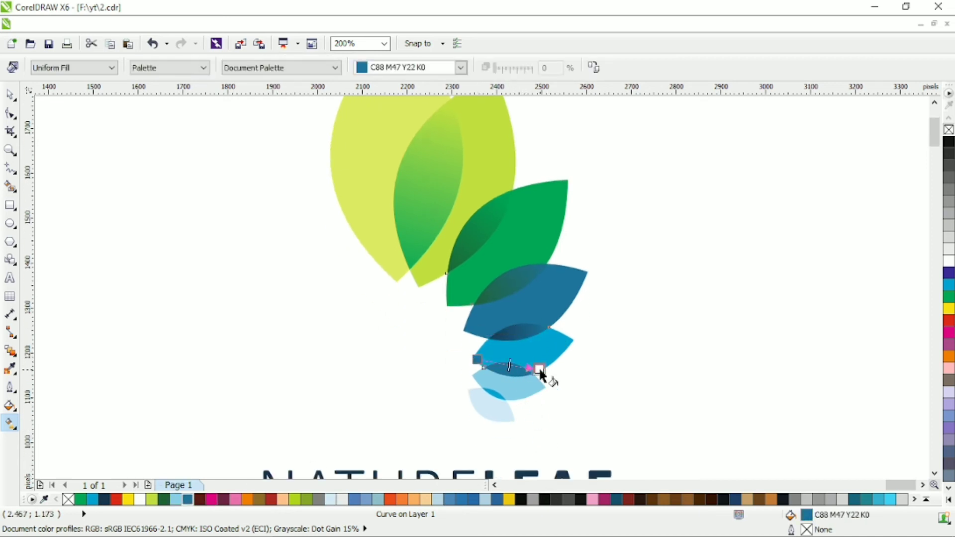
{"action": "left_click", "coordinate": [94, 501]}
{"action": "left_click", "coordinate": [10, 94]}
{"action": "left_click", "coordinate": [171, 220]}
Step: Scale both text lines down slightly together, keeping them centered beneath the leaves
{"action": "scroll", "coordinate": [456, 253], "scroll_direction": "down", "scroll_amount": 2}
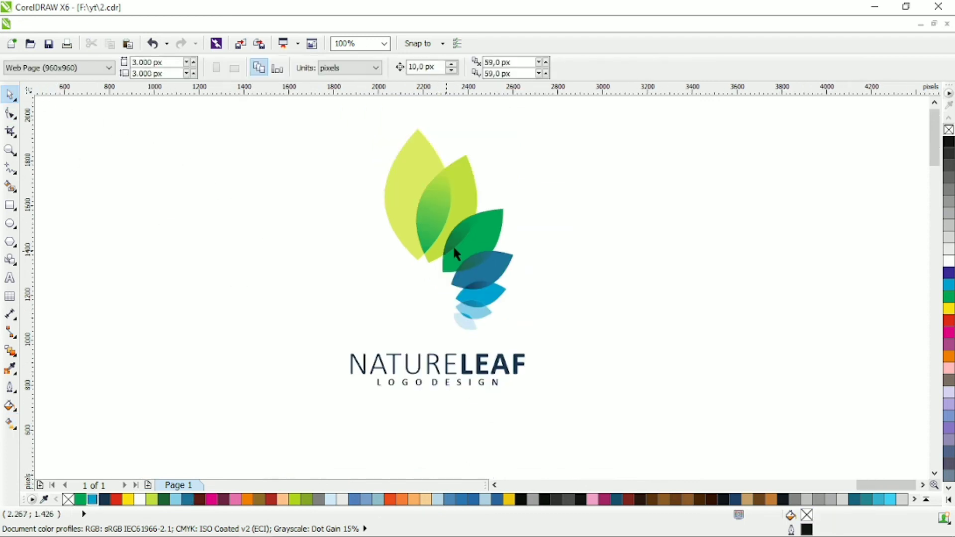
{"action": "scroll", "coordinate": [570, 241], "scroll_direction": "left", "scroll_amount": 1}
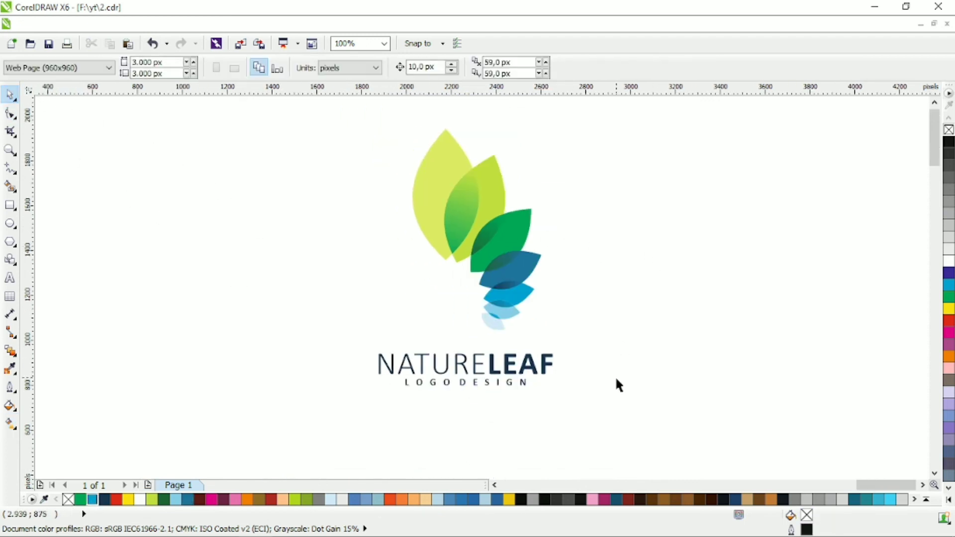
{"action": "left_click_drag", "start_coordinate": [614, 340], "coordinate": [301, 425]}
{"action": "left_click_drag", "start_coordinate": [557, 390], "coordinate": [540, 388]}
{"action": "left_click", "coordinate": [599, 336]}
{"action": "scroll", "coordinate": [600, 337], "scroll_direction": "up", "scroll_amount": 1}
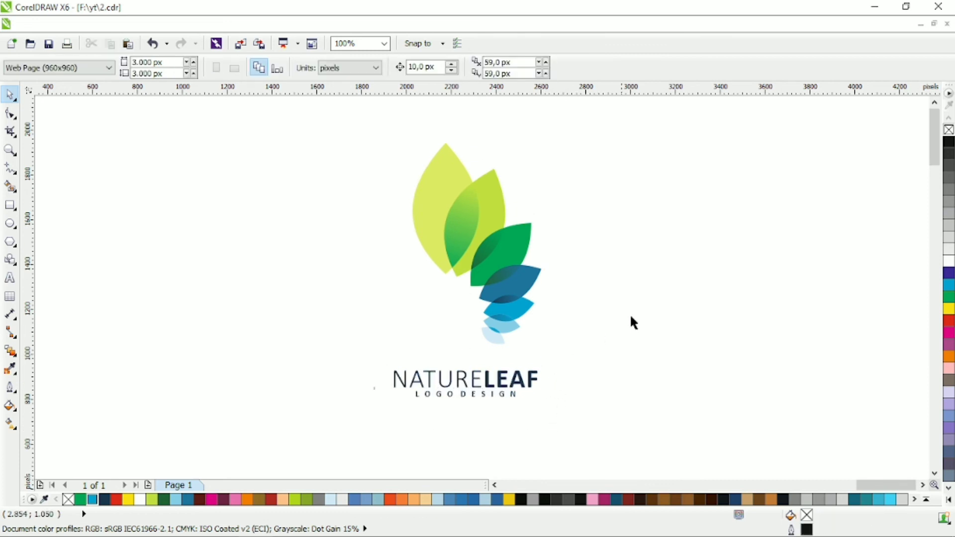